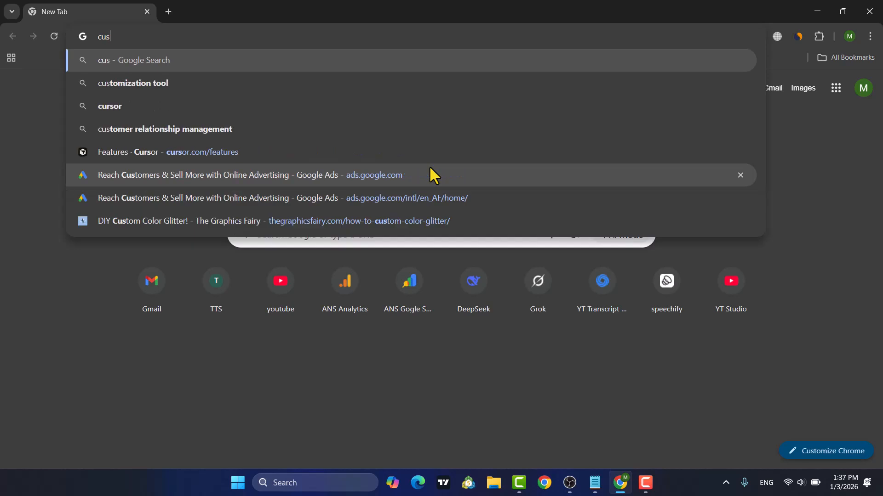
key("BackSpace")
key("BackSpace")
key("BackSpace")
type("fof")
key("BackSpace")
key("BackSpace")
key("BackSpace")
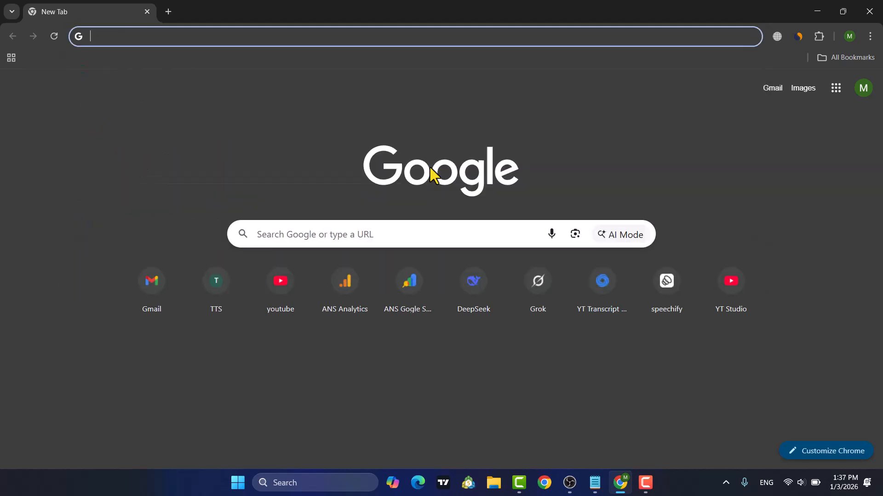
Search the web for "office customization tool" and open the Microsoft 365 Apps admin center result.
type("office")
key("Return")
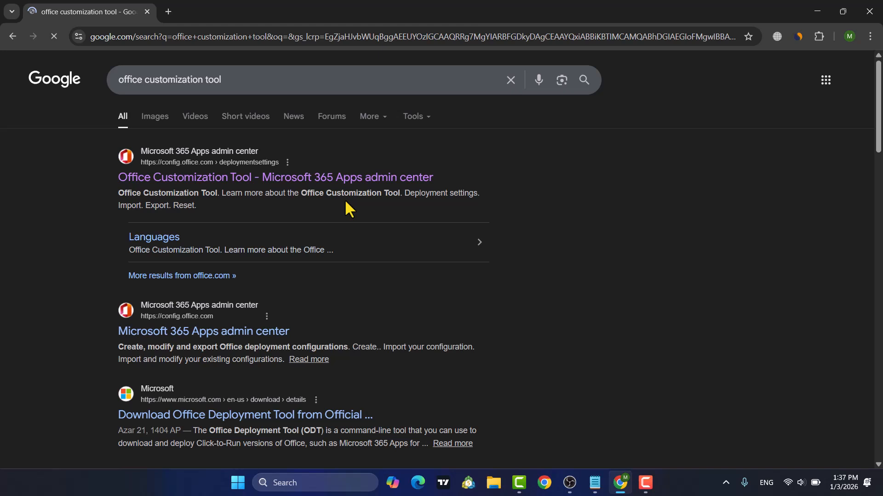
left_click(318, 178)
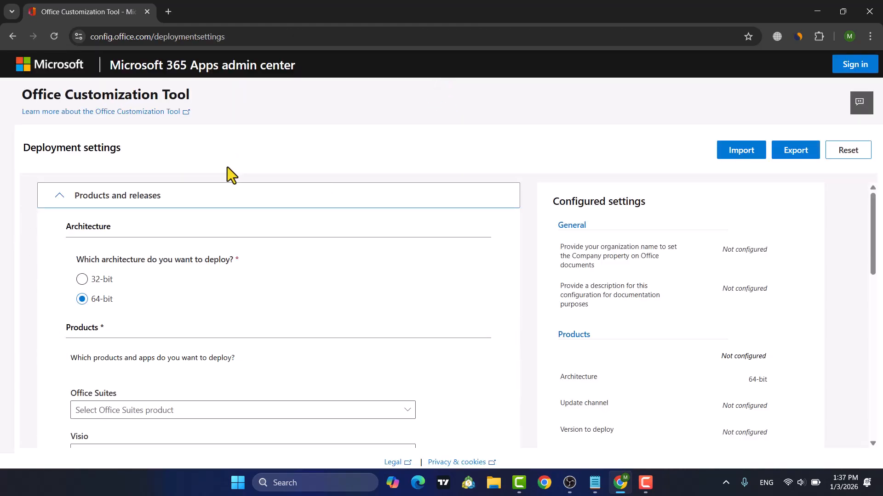
Choose Office LTSC Professional Plus 2024 - Volume License as the Office suite to deploy.
scroll(232, 289, "down", 3)
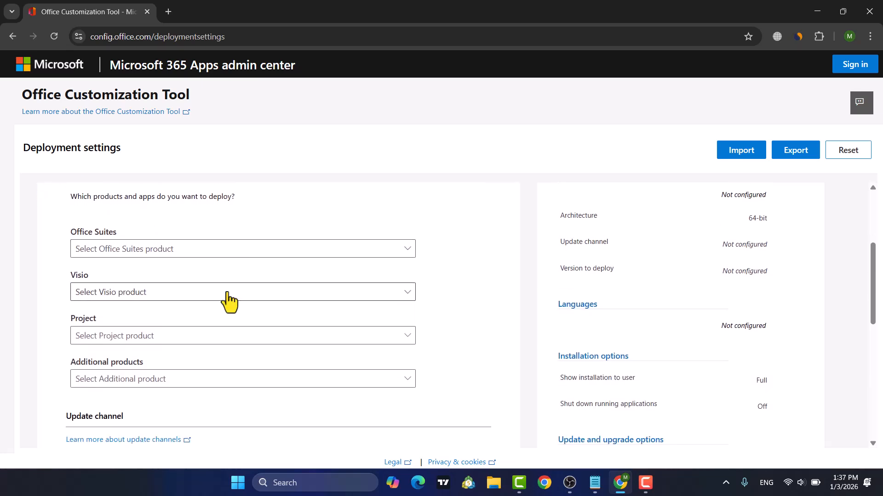
scroll(217, 315, "up", 1)
scroll(215, 313, "down", 1)
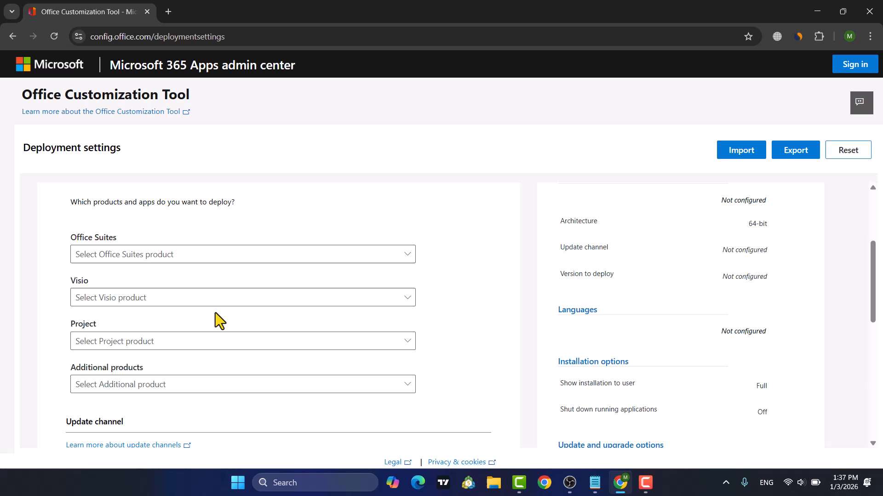
left_click(207, 256)
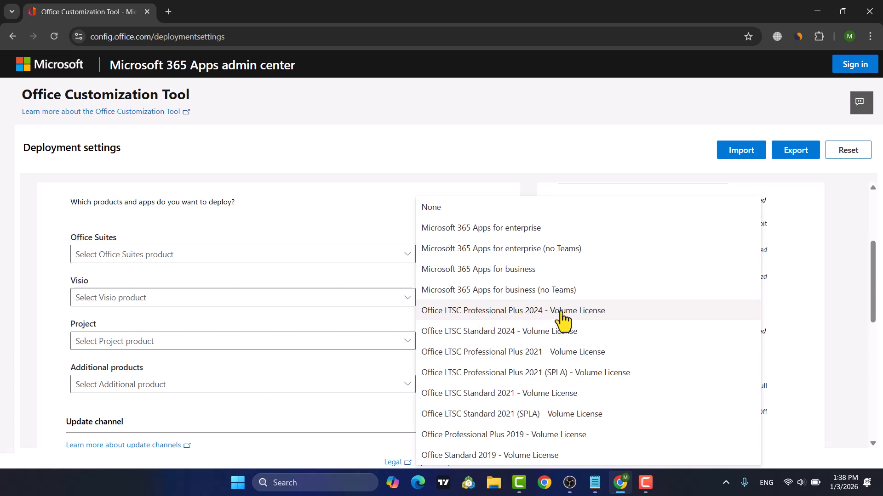
left_click(519, 313)
Exclude Access, OneNote, OneDrive Desktop, Outlook (classic) and Publisher from the deployed apps.
scroll(460, 334, "down", 6)
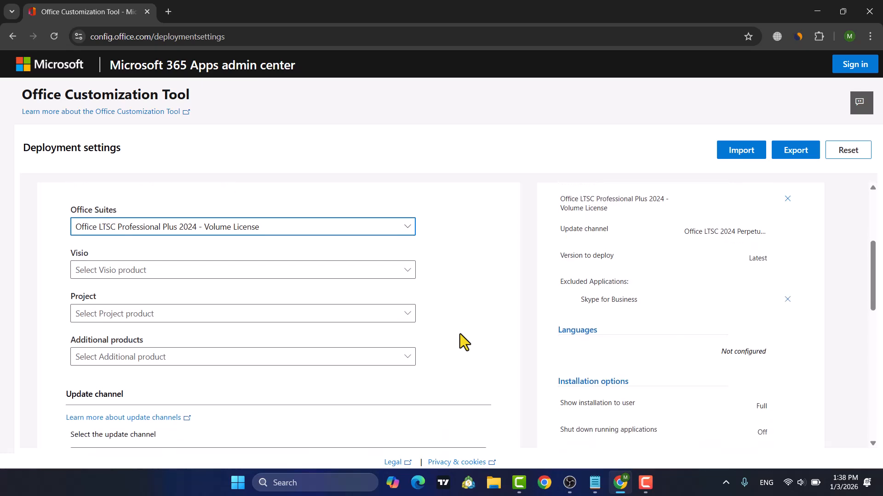
scroll(460, 334, "down", 2)
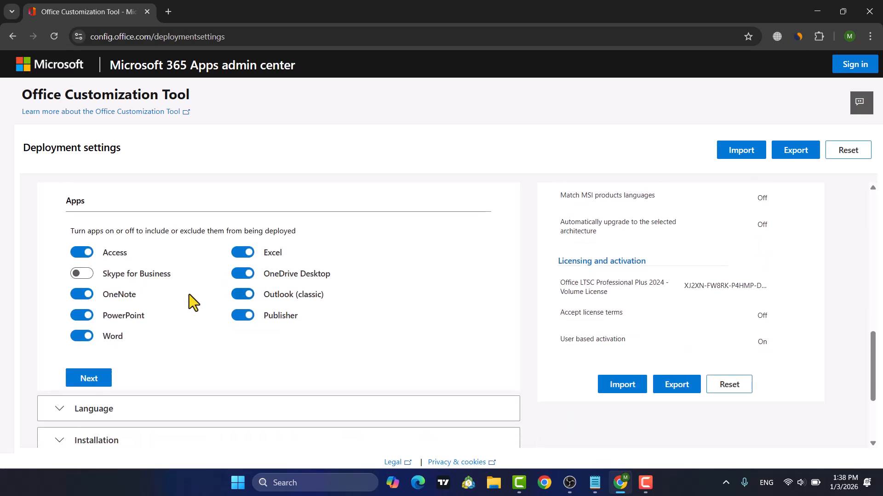
left_click(81, 253)
left_click(85, 295)
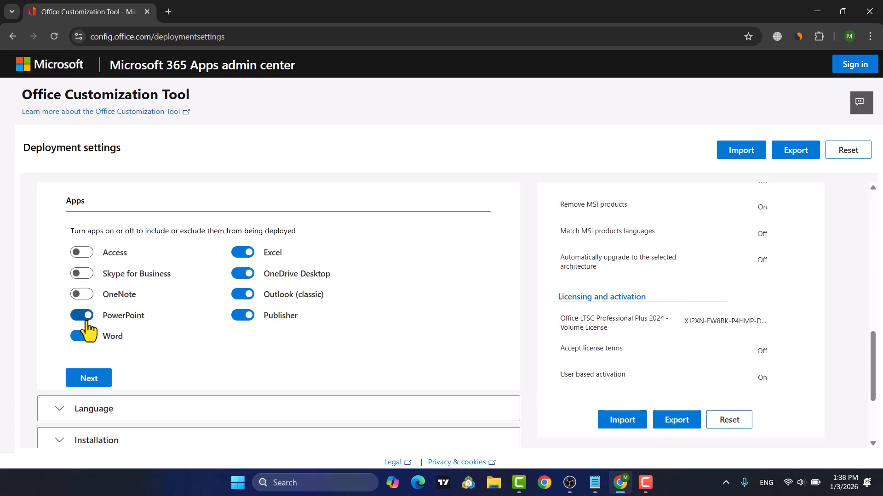
left_click(245, 275)
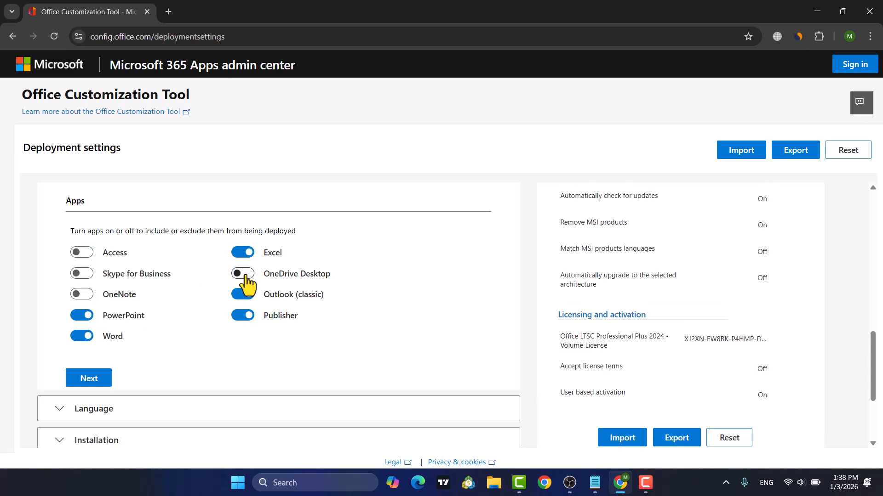
left_click(245, 299)
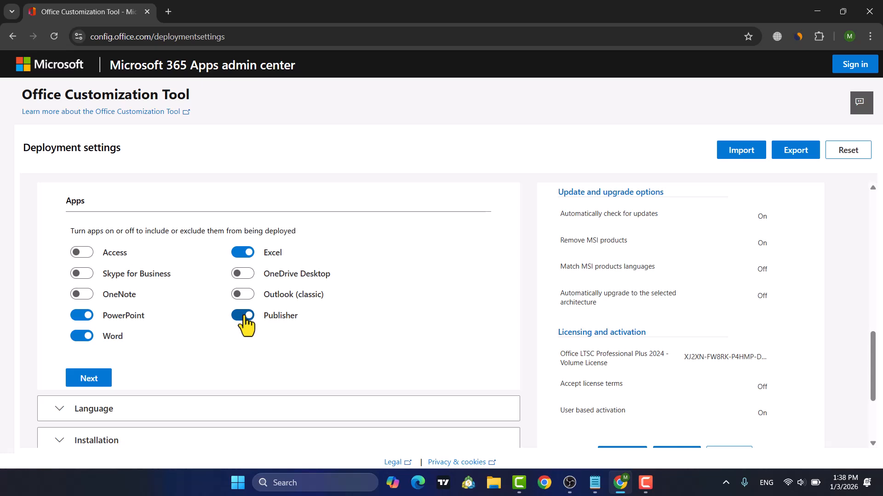
left_click(246, 317)
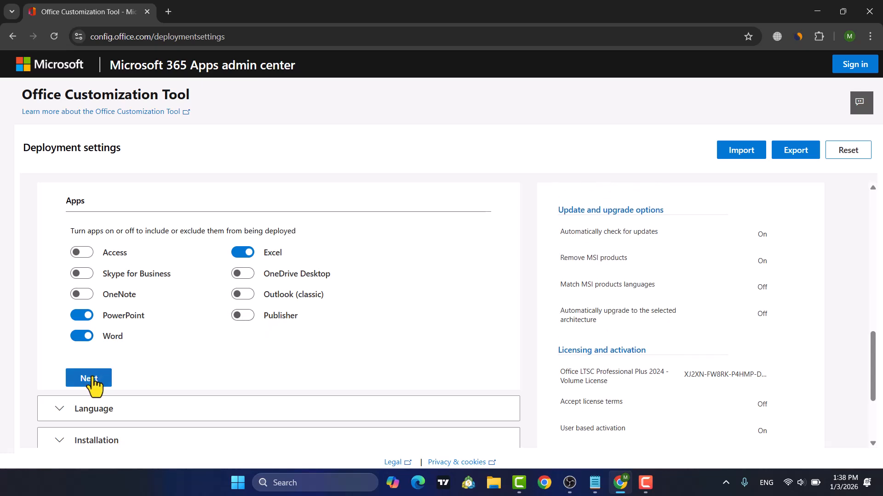
Set the deployment's primary language to English (United States).
scroll(163, 357, "down", 3)
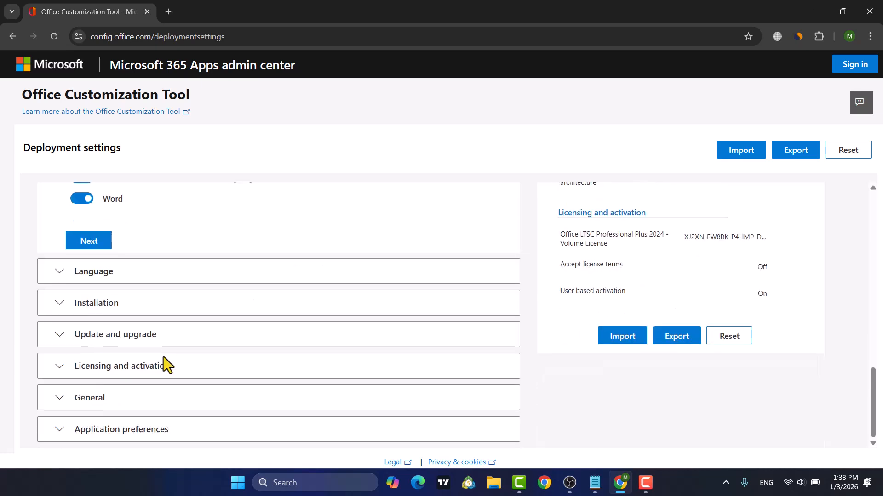
left_click(154, 273)
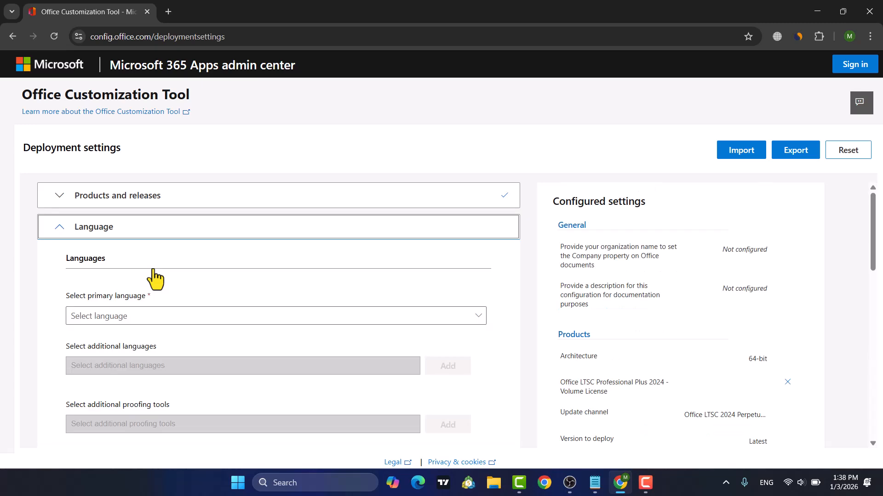
left_click(153, 320)
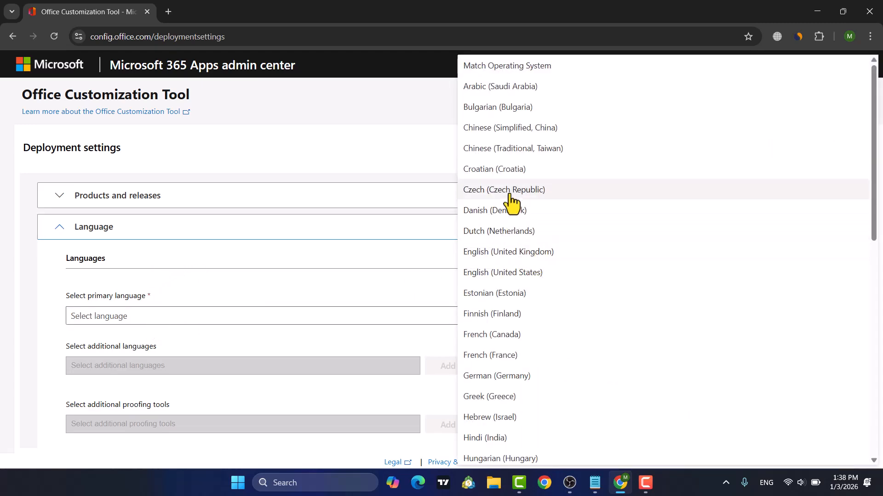
left_click(509, 275)
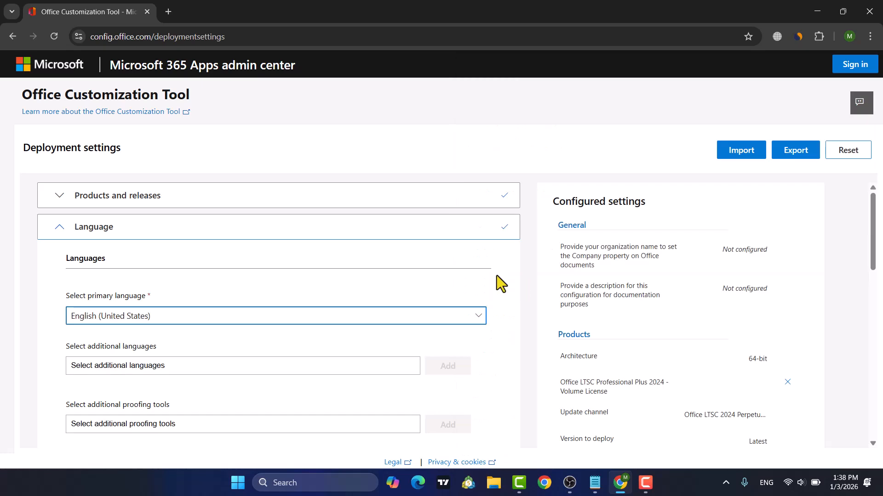
Export the configuration to XML as Configuration, with Office Open XML as the default file format and the license terms accepted.
left_click(779, 151)
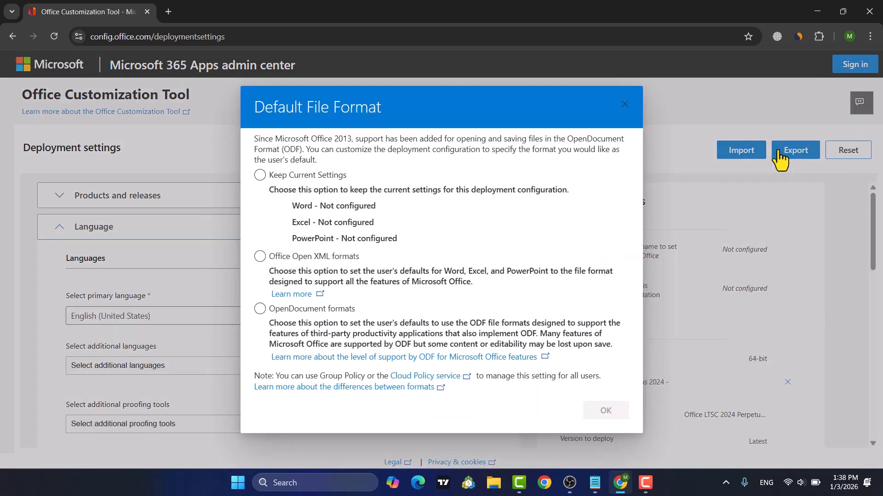
left_click(294, 256)
left_click(260, 256)
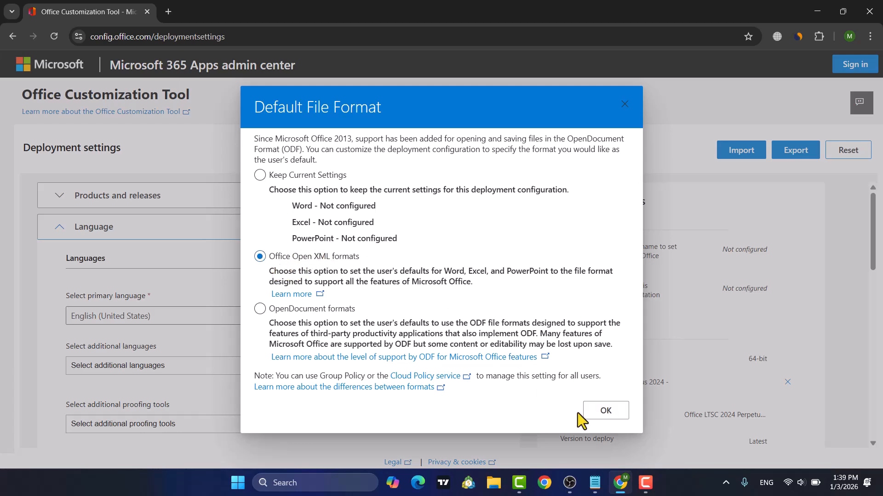
left_click(605, 410)
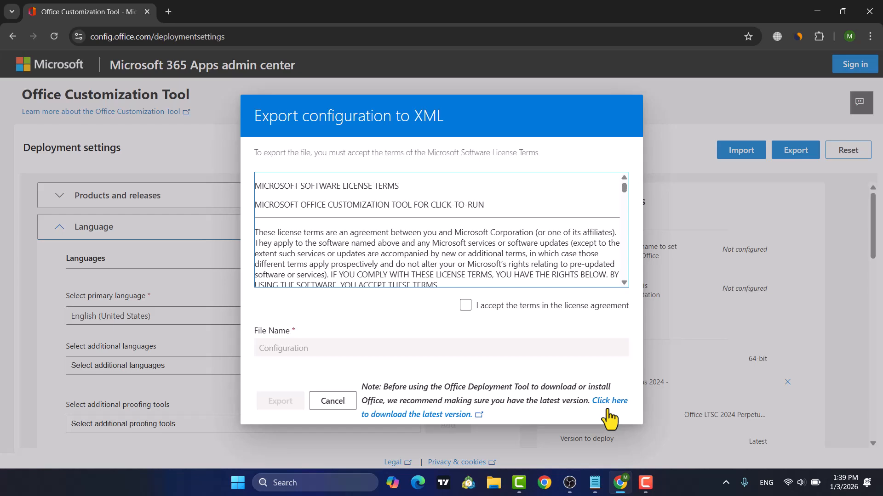
left_click(466, 306)
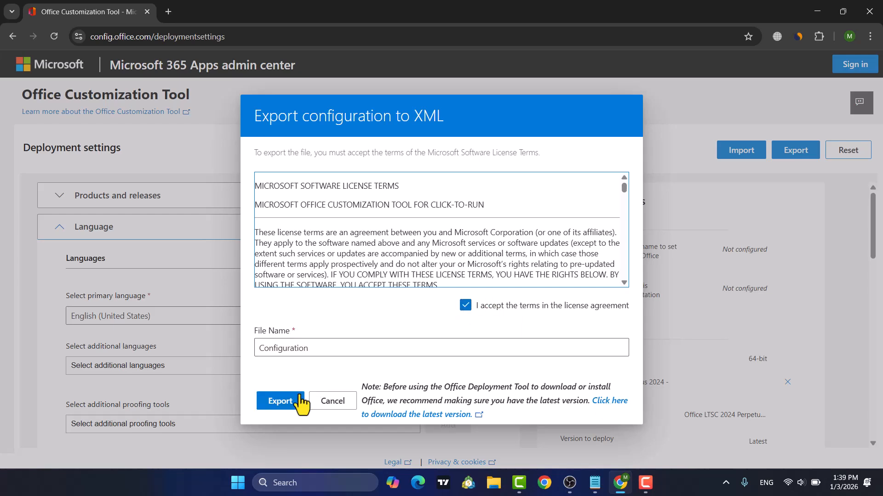
left_click(282, 402)
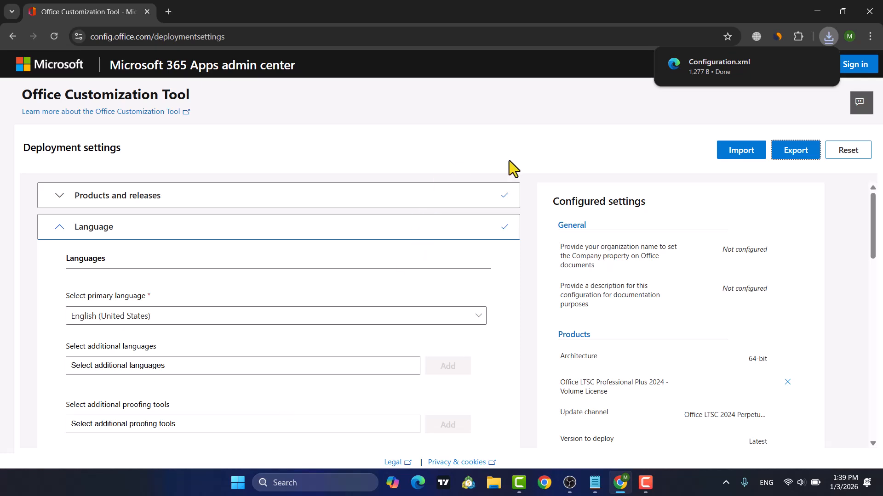
Search for "office deployment tool" in a new browser tab and download the tool from its official Microsoft page.
left_click(167, 11)
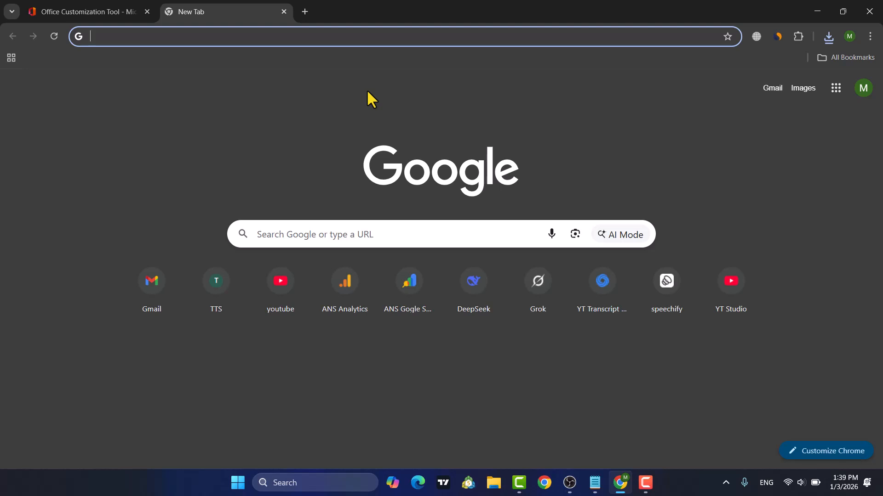
type("office dep")
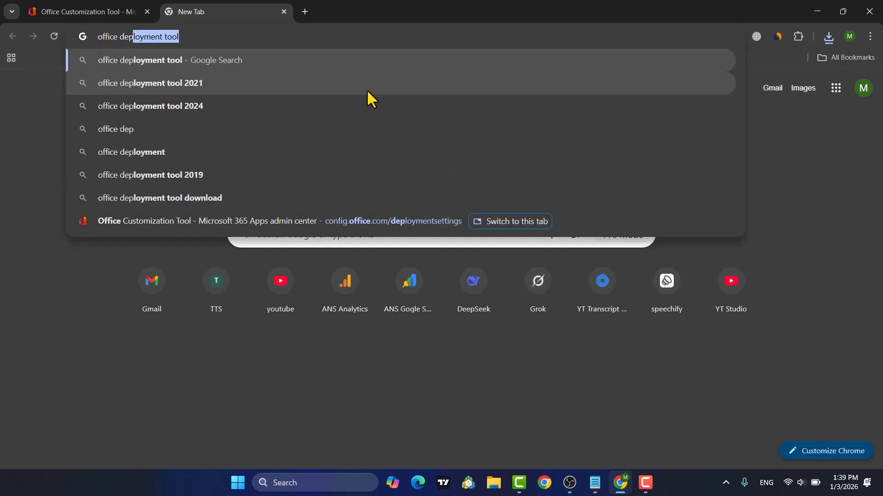
key("Return")
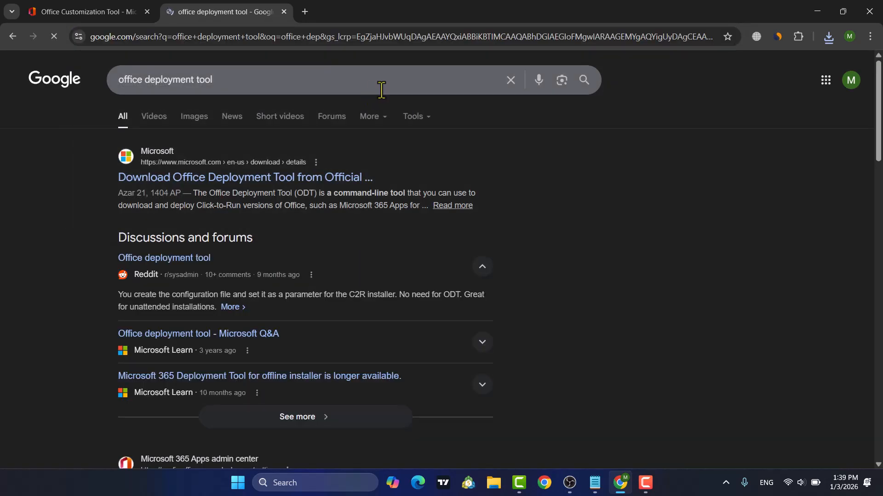
left_click(224, 184)
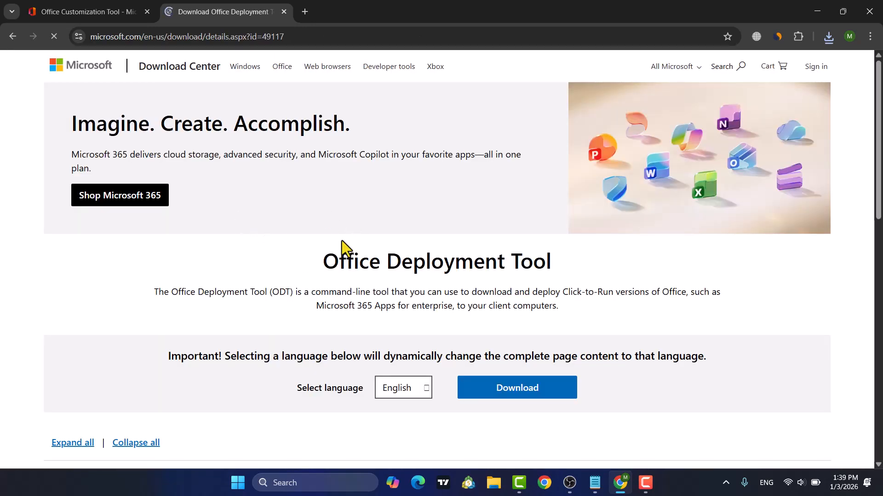
scroll(471, 366, "down", 1)
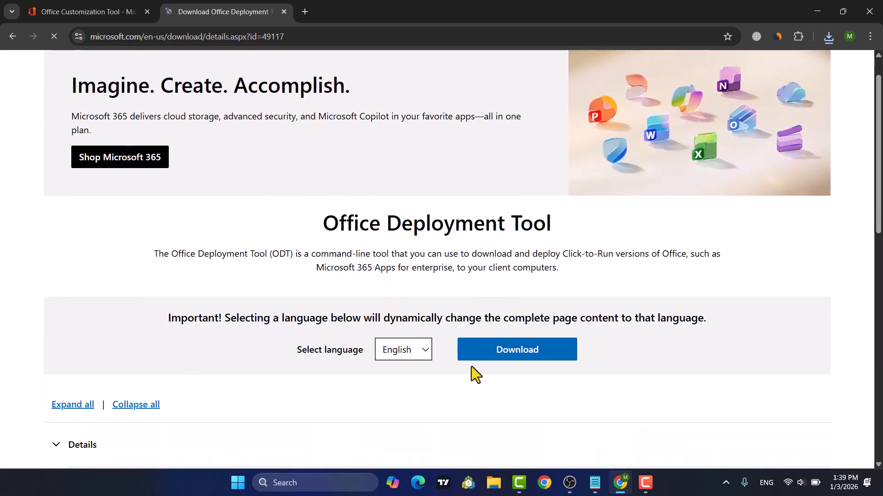
left_click(523, 352)
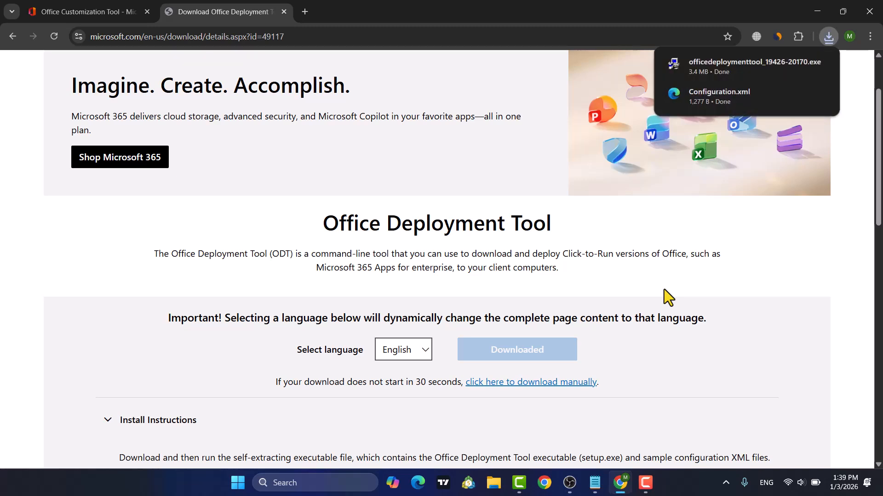
left_click(495, 483)
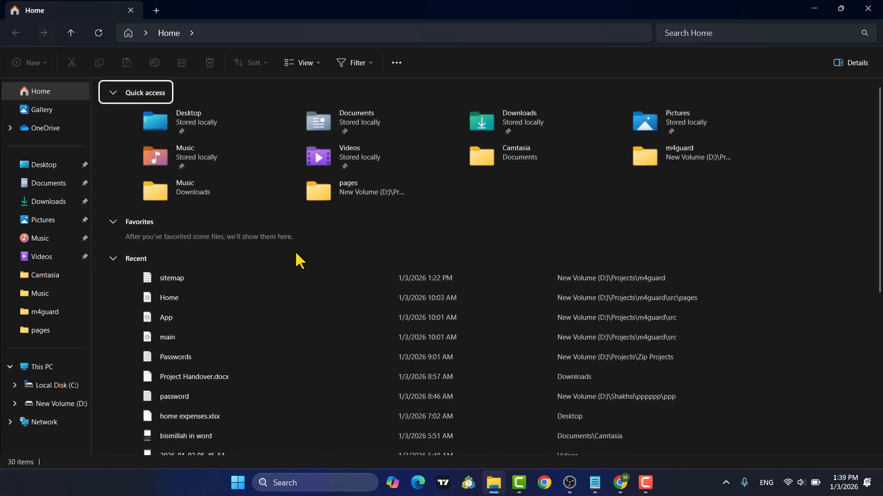
left_click(46, 202)
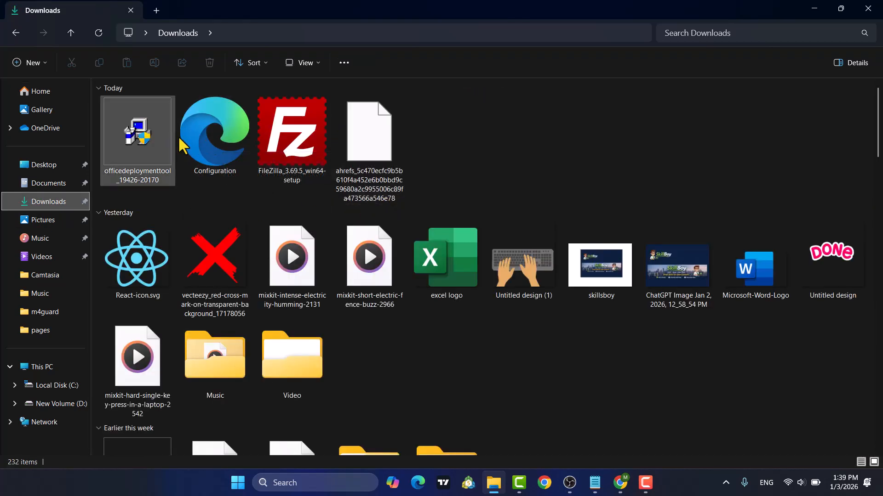
left_click(145, 152)
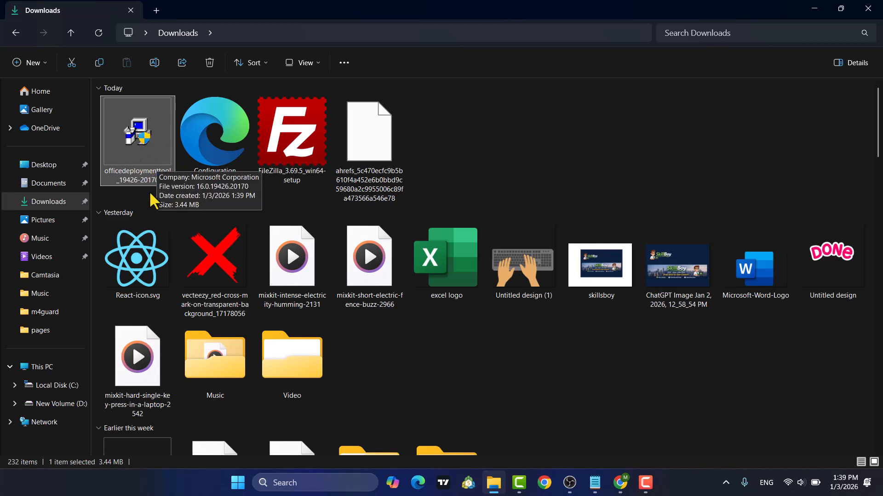
double_click(143, 157)
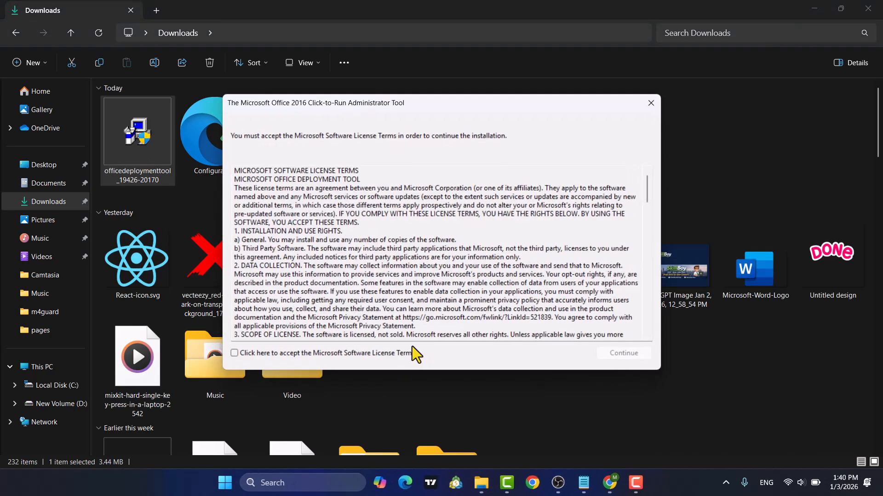
left_click(245, 353)
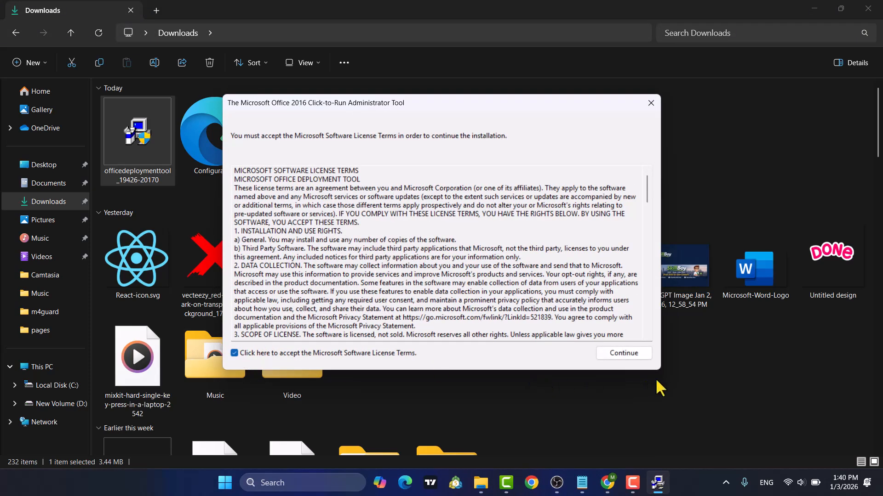
left_click(623, 354)
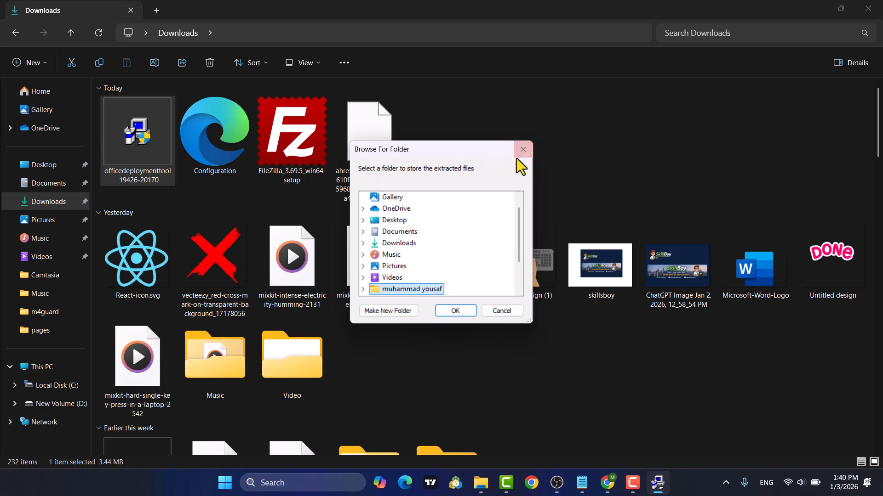
Create a new folder named Office in the Downloads folder.
left_click(470, 116)
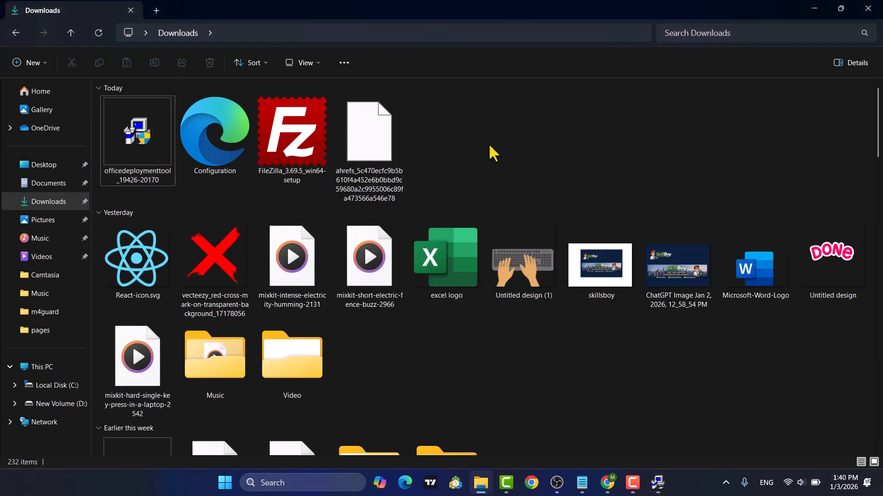
key("ctrl+shift+n")
type("Office")
key("Return")
mouse_move(481, 488)
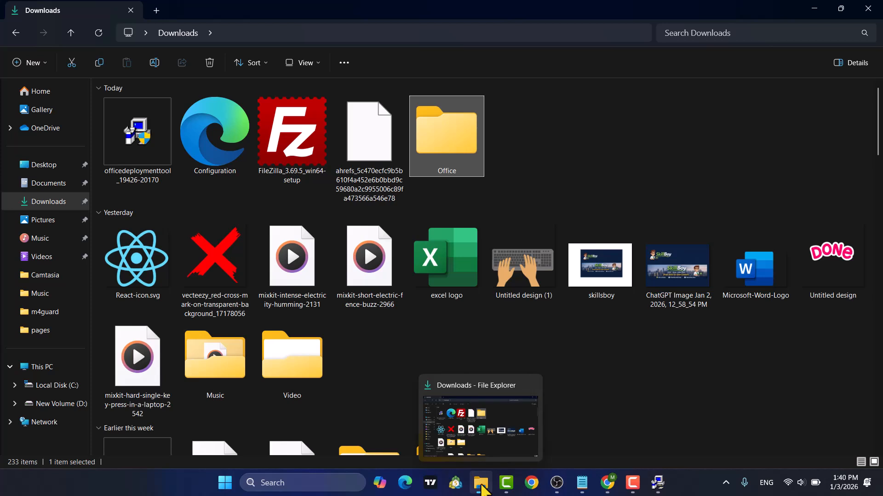
Extract the Office Deployment Tool files into the Office folder inside Downloads.
left_click(658, 485)
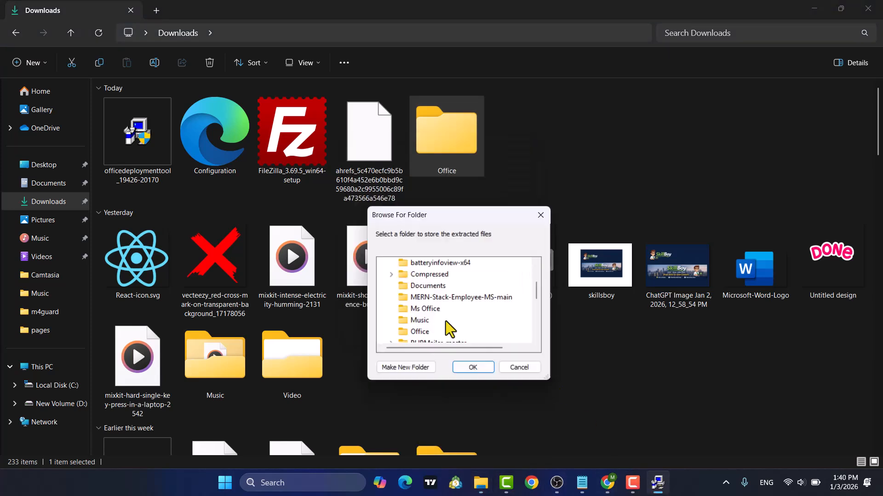
scroll(451, 329, "down", 1)
left_click(425, 318)
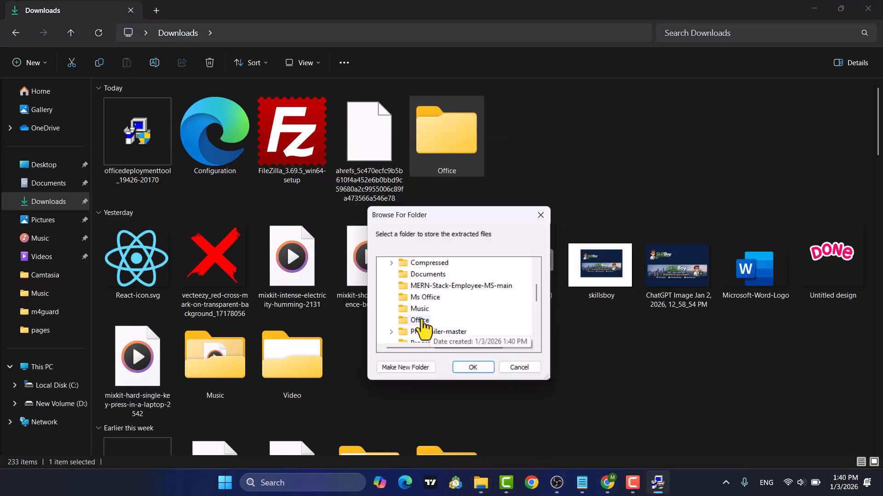
left_click(472, 367)
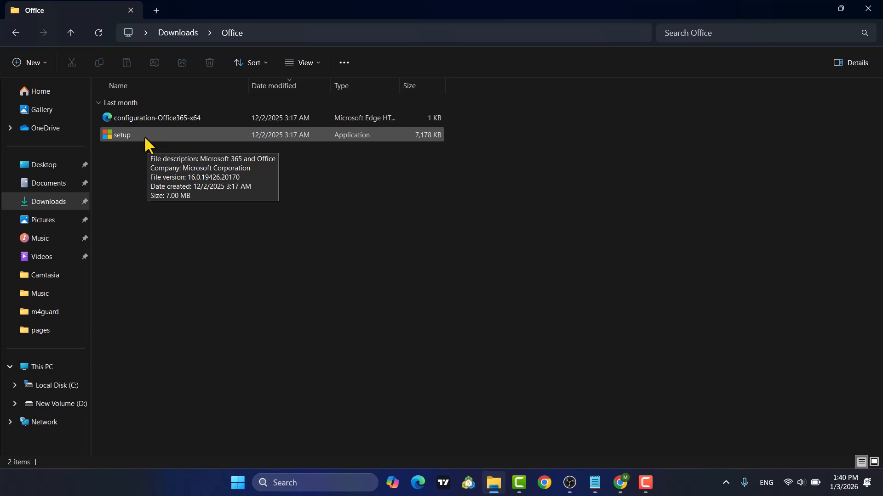
Minimize the open windows and create a new folder named MS Office on the desktop.
left_click(813, 10)
left_click(818, 13)
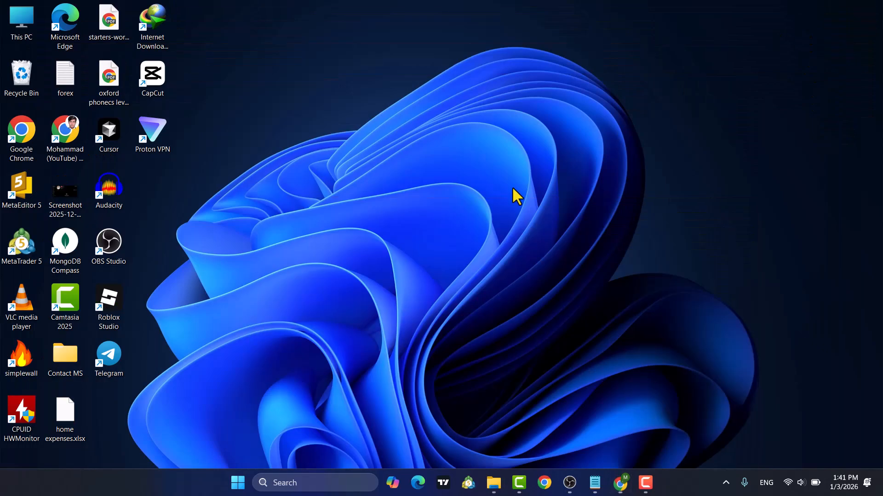
key("ctrl+shift+n")
type("MS Office")
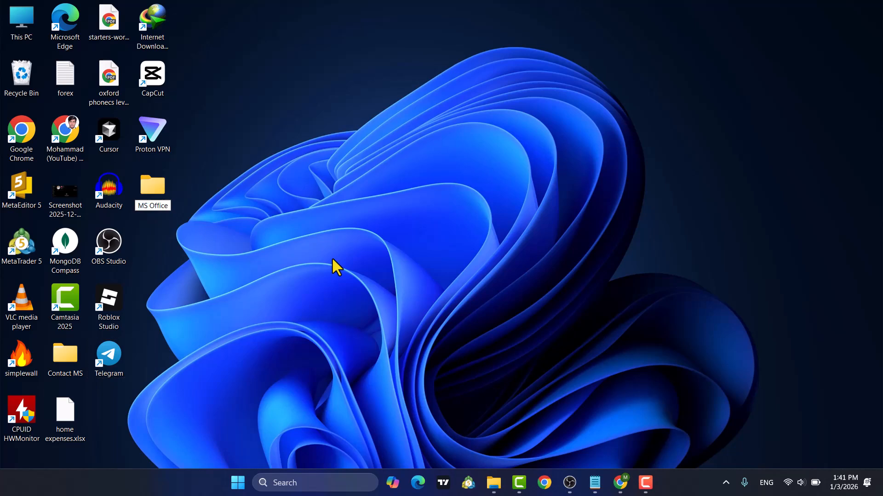
key("Return")
left_click(283, 219)
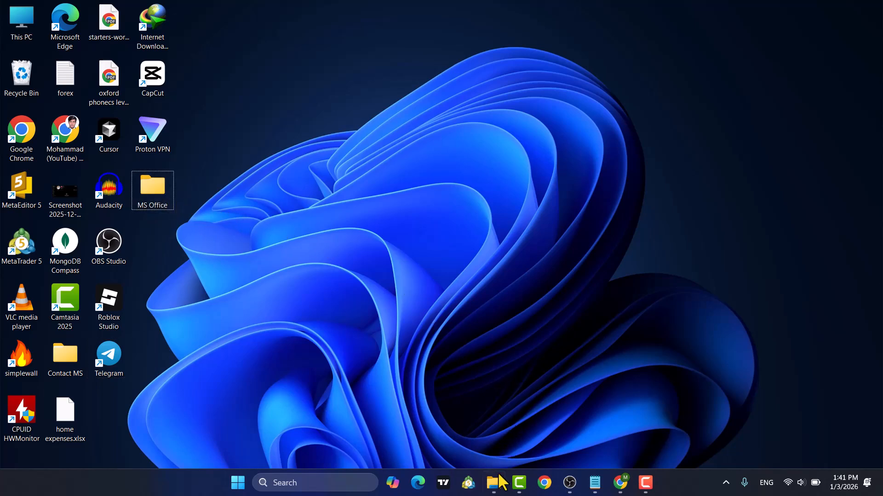
Copy setup from the Downloads\Office folder and Configuration from Downloads into the MS Office folder on the desktop.
left_click(503, 482)
left_click(206, 134)
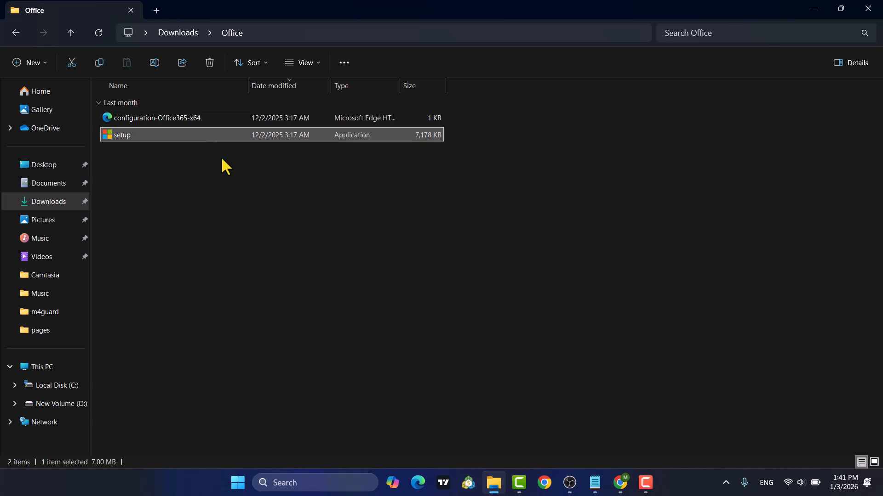
key("ctrl+c")
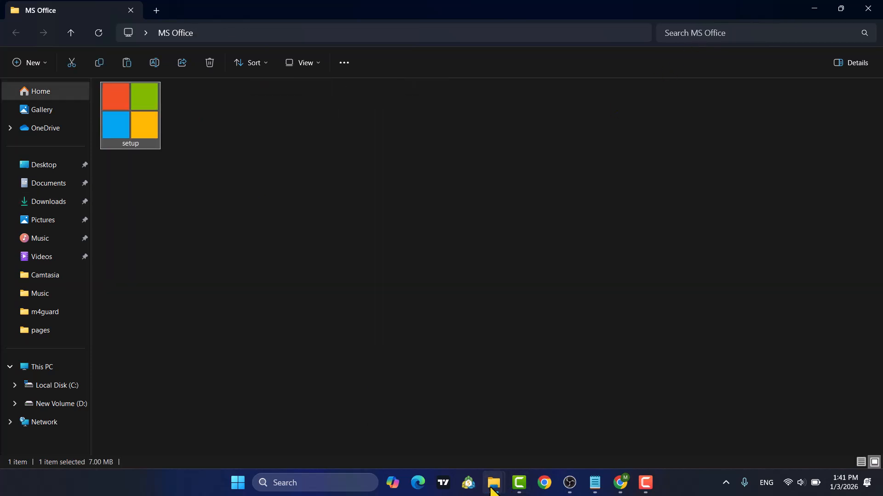
mouse_move(493, 482)
left_click(448, 432)
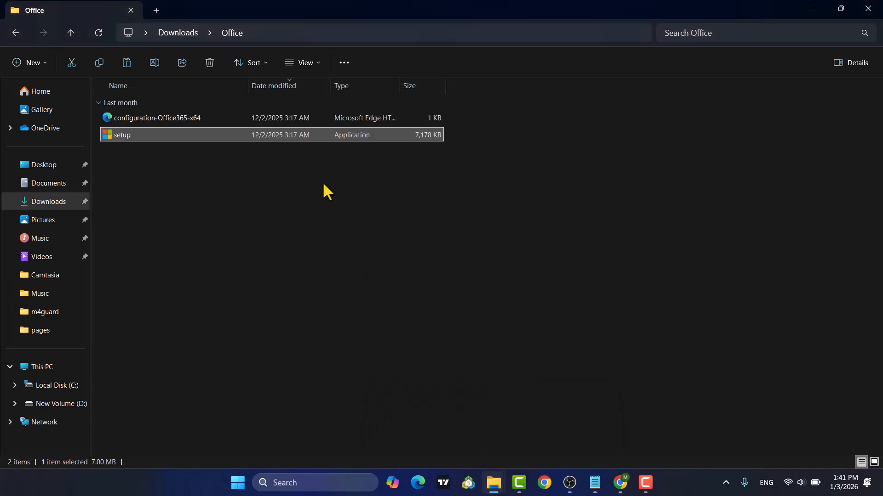
left_click(184, 35)
left_click(211, 156)
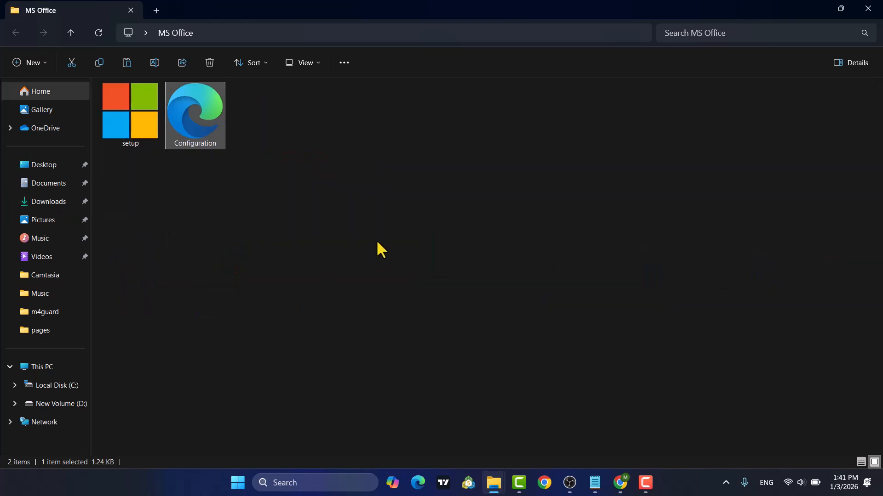
left_click(381, 250)
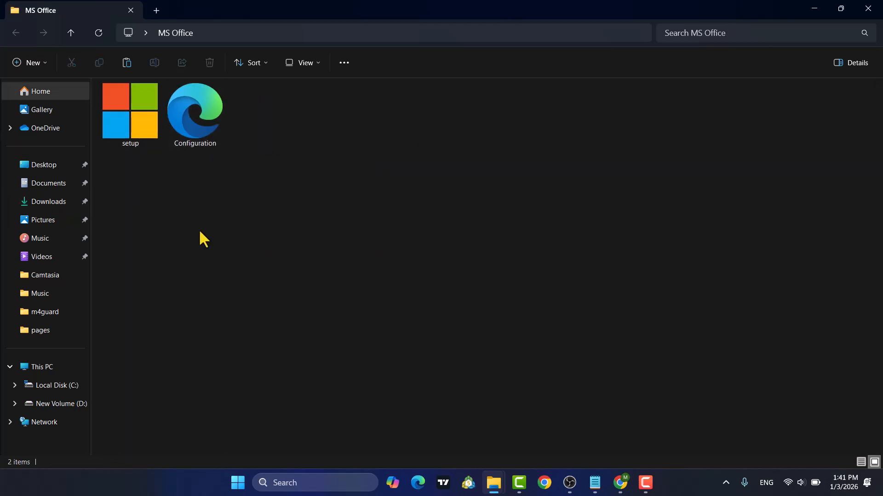
key("super")
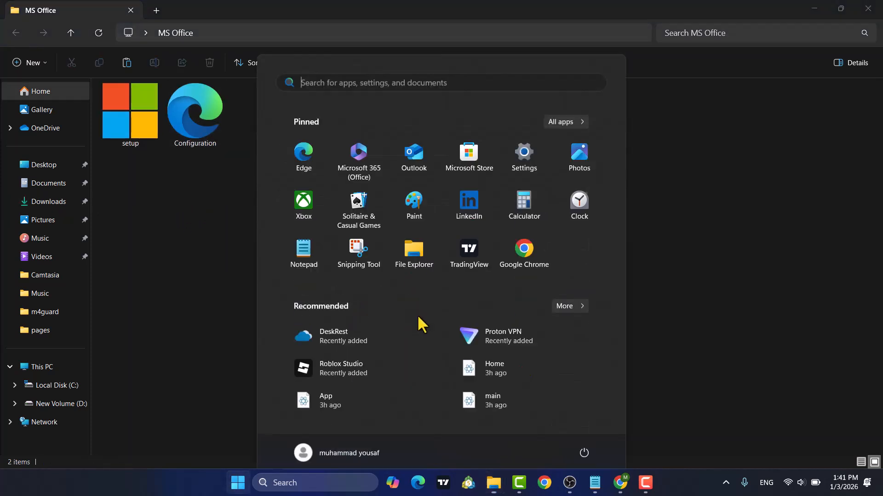
type("cmd")
key("Return")
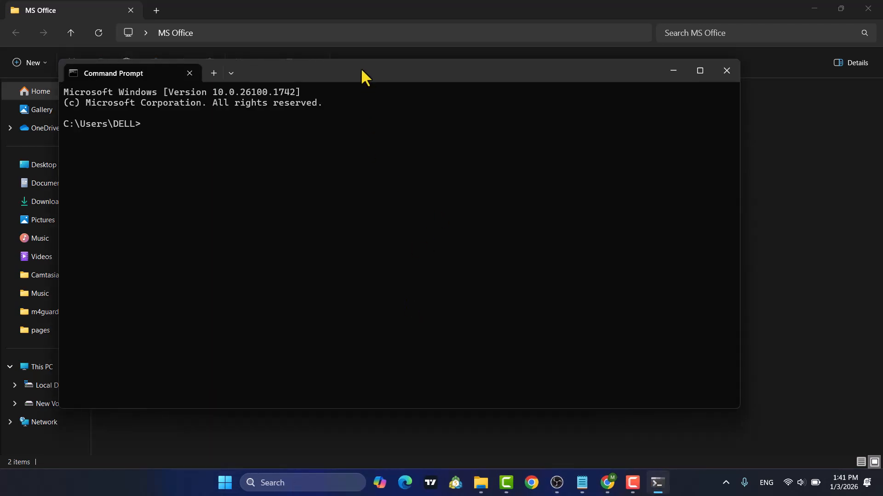
left_click_drag(362, 70, 396, 128)
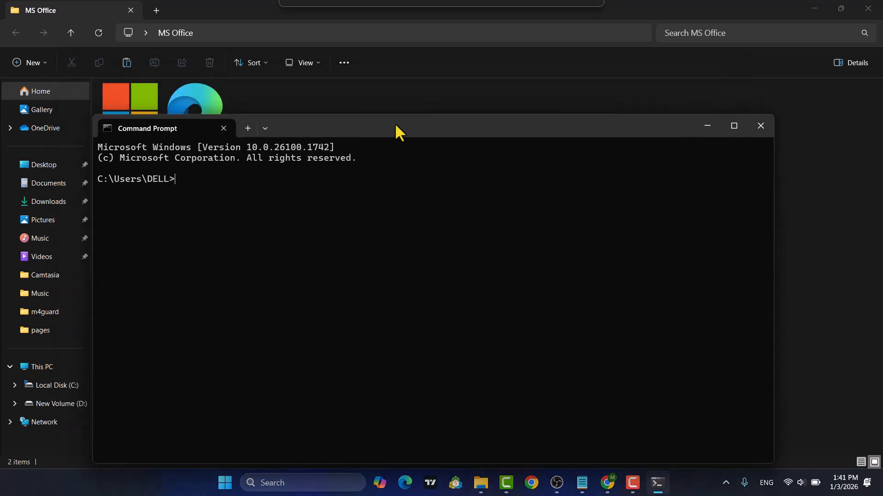
left_click(763, 128)
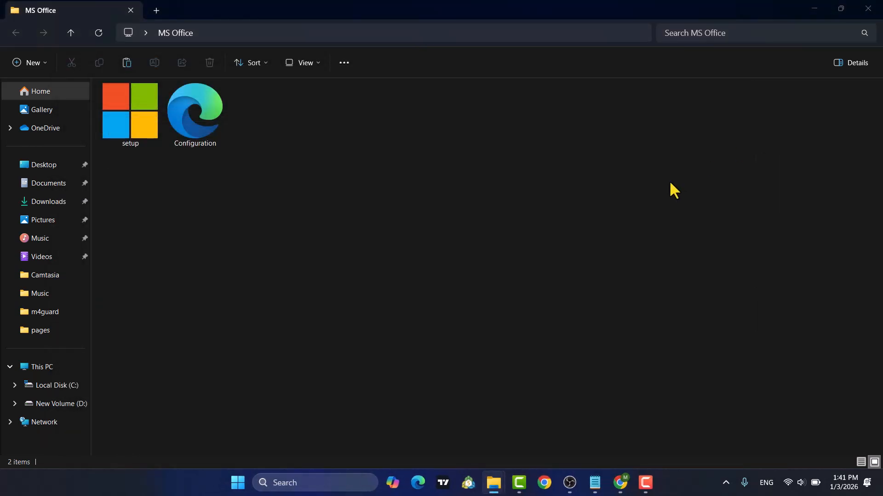
Open Command Prompt as administrator and move its window below the setup and Configuration files.
key("super")
type("mcd")
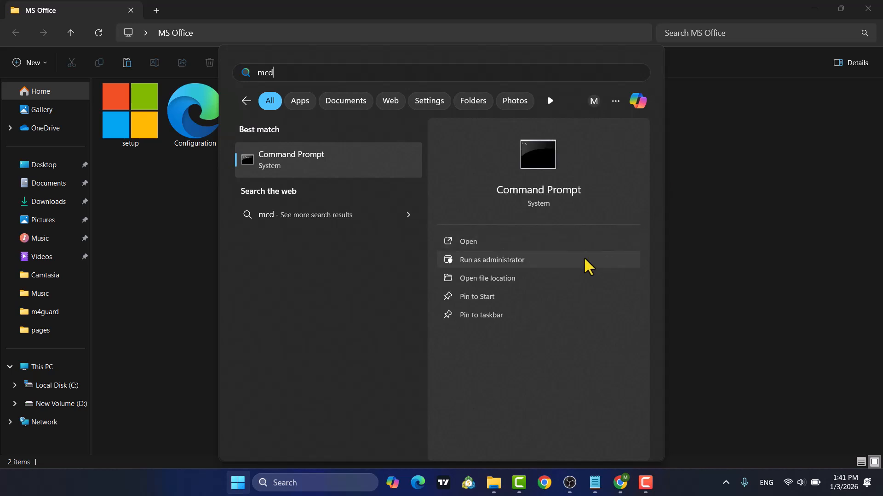
left_click(535, 262)
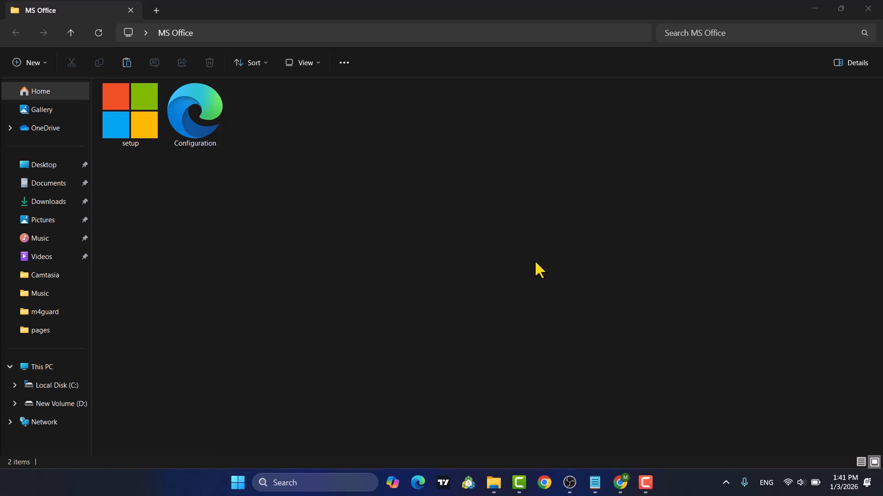
left_click_drag(350, 120, 405, 183)
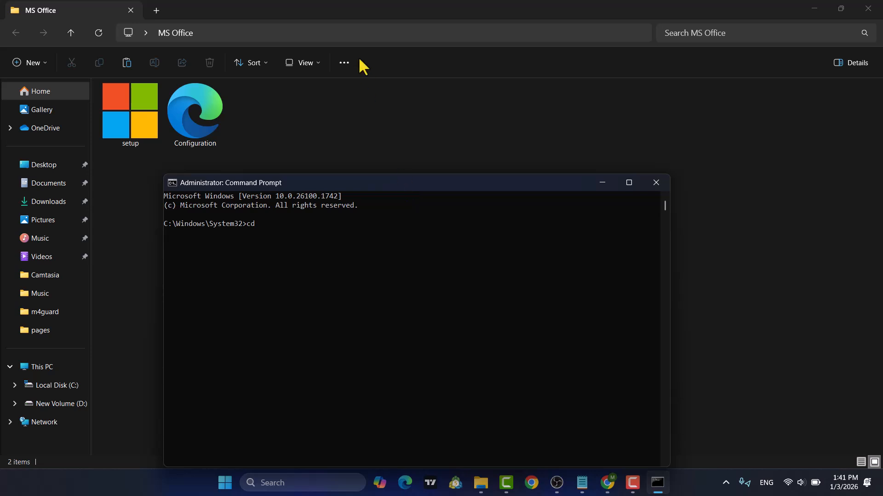
Change the Command Prompt directory to C:\Users\DELL\Desktop\MS Office, using the path copied from File Explorer.
left_click(350, 28)
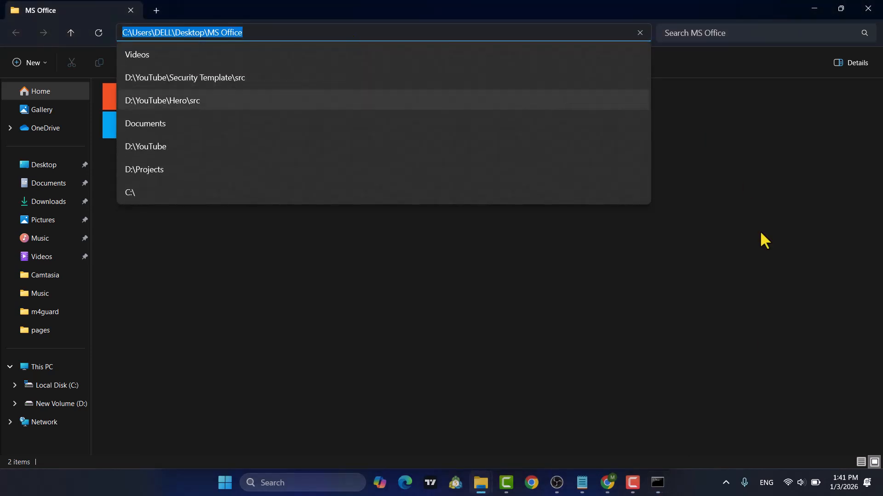
left_click(657, 483)
key("ctrl+v")
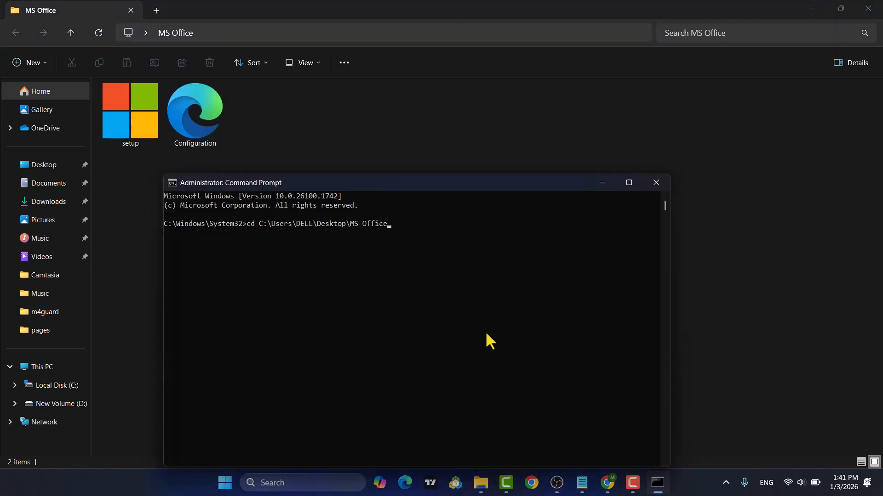
key("Return")
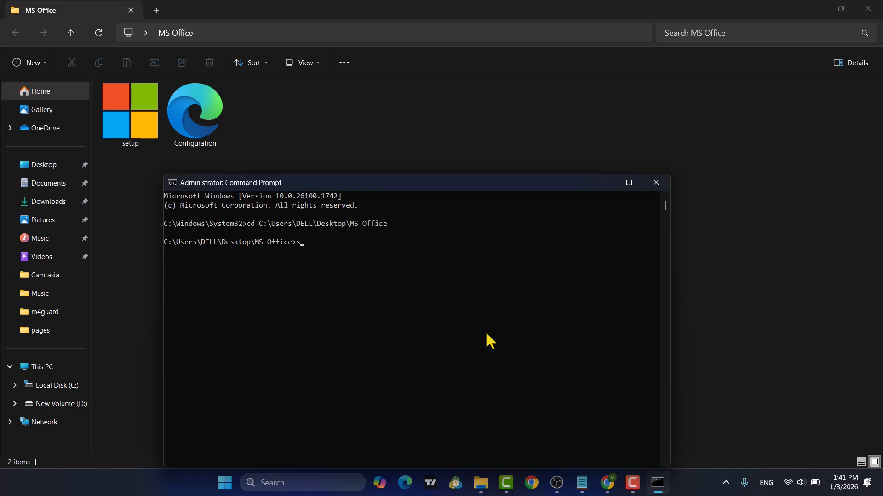
Install Office by running setup.exe /configure Configuration.xml, and close the installer once it finishes.
type("setup.ex")
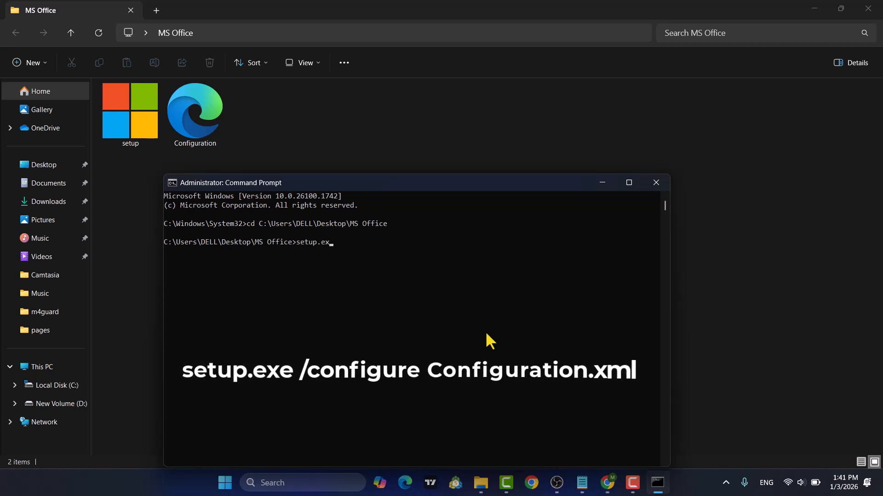
type("e /")
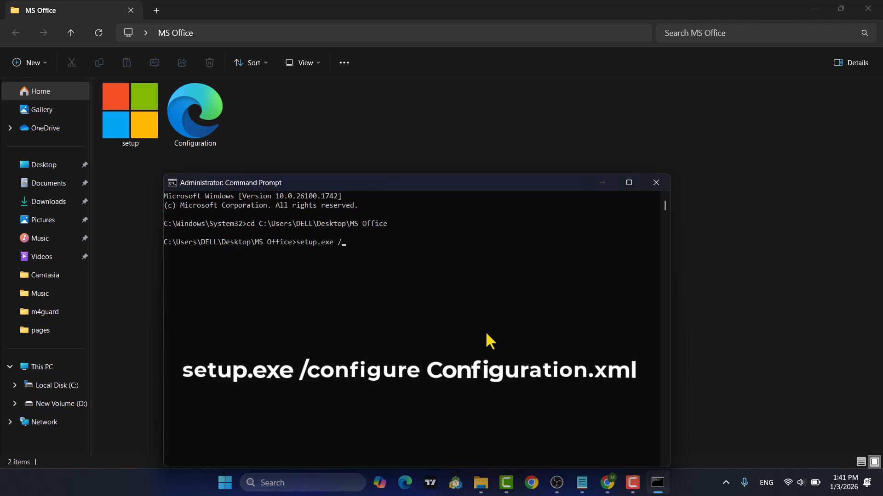
type("configure Configuration.xml")
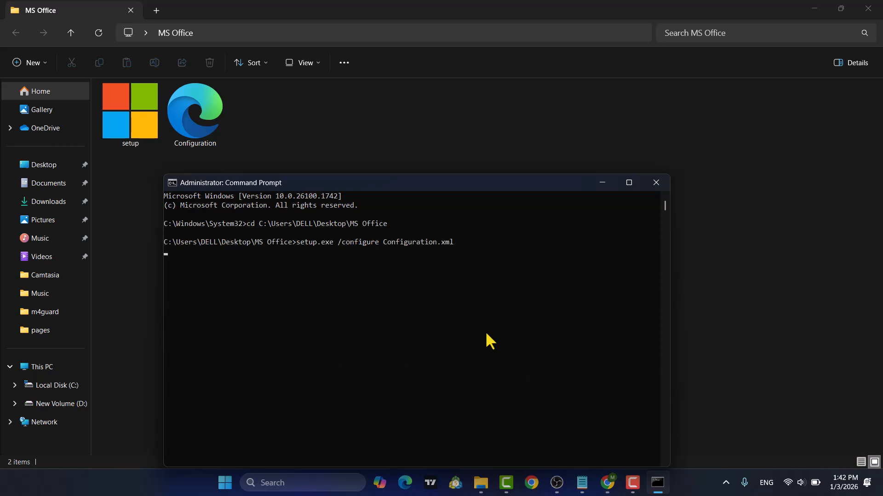
key("Return")
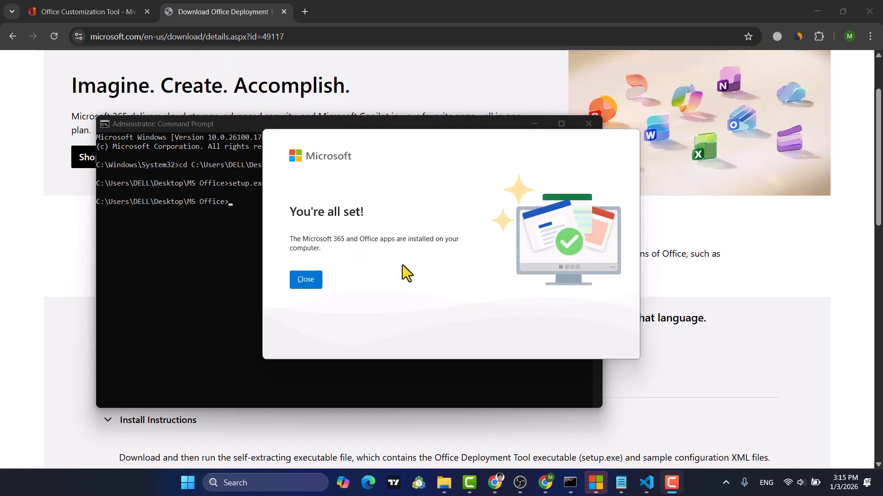
left_click(309, 282)
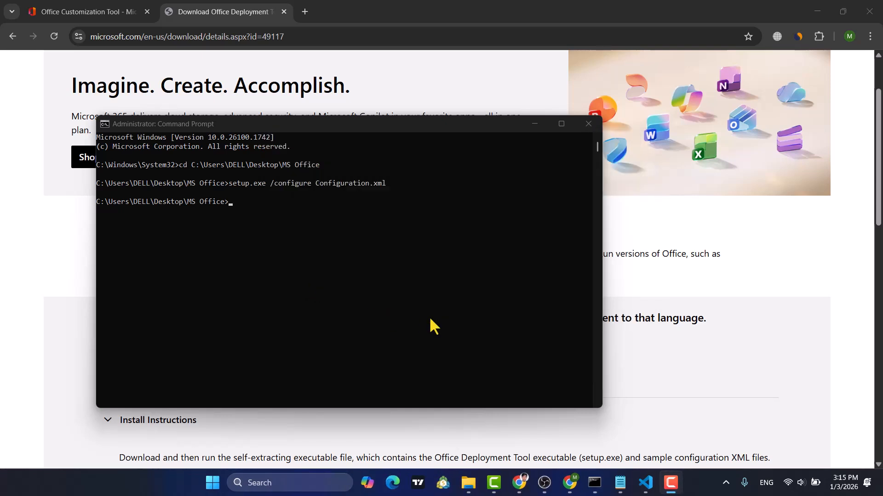
Launch the newly installed PowerPoint and allow powerpnt.exe to connect through the simplewall firewall.
key("super")
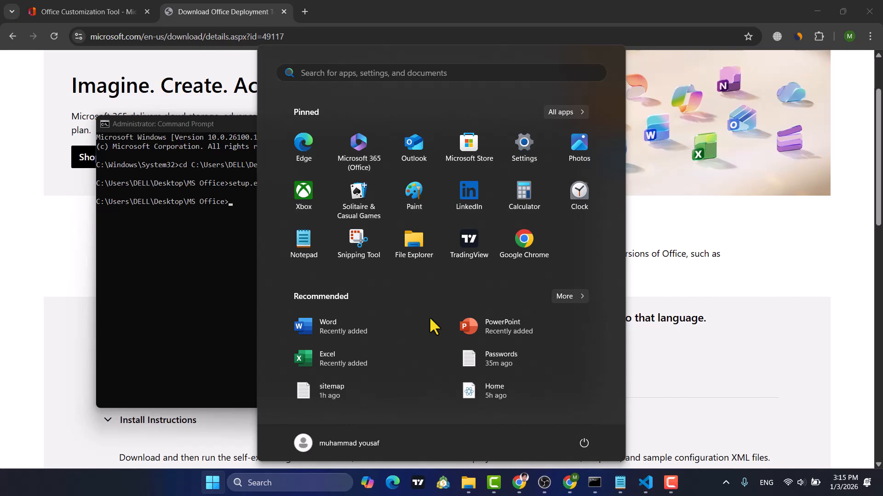
left_click(508, 329)
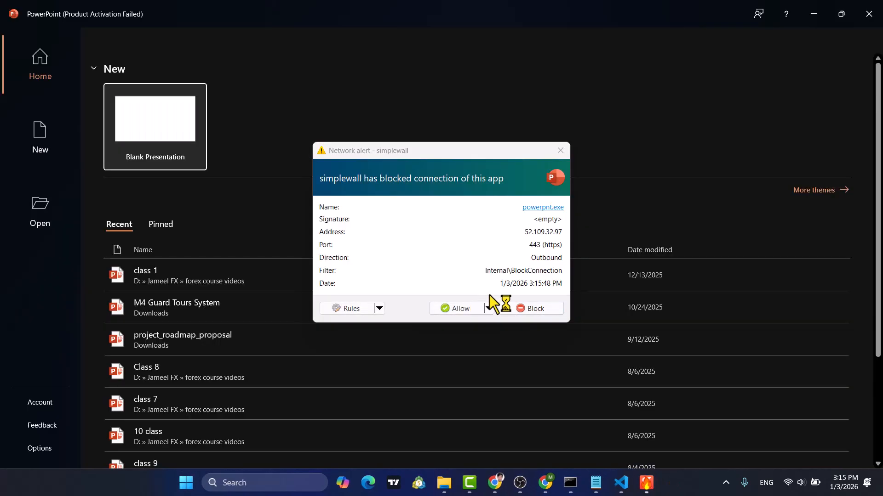
left_click(457, 309)
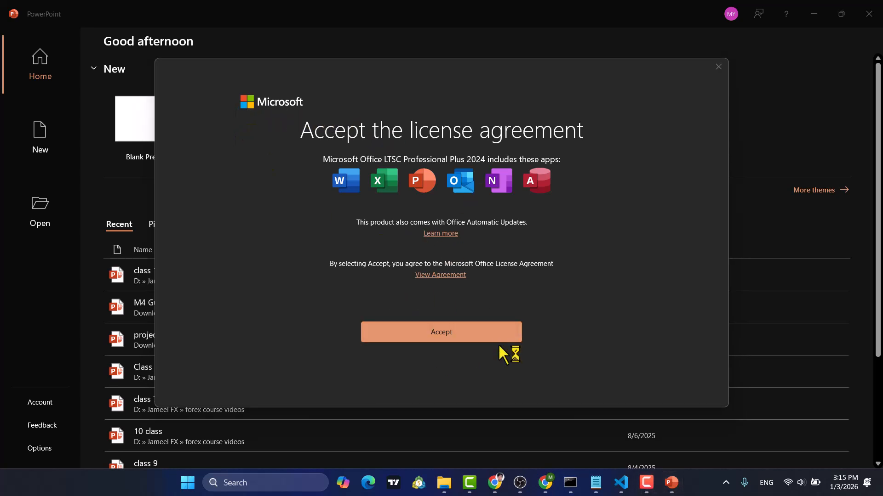
Accept the Office license agreement and complete the privacy setup, choosing to send optional data.
left_click(461, 330)
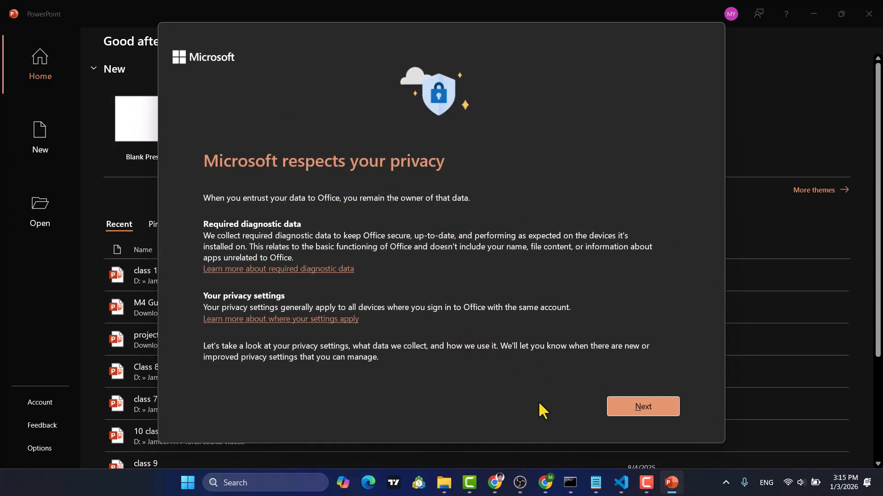
left_click(639, 408)
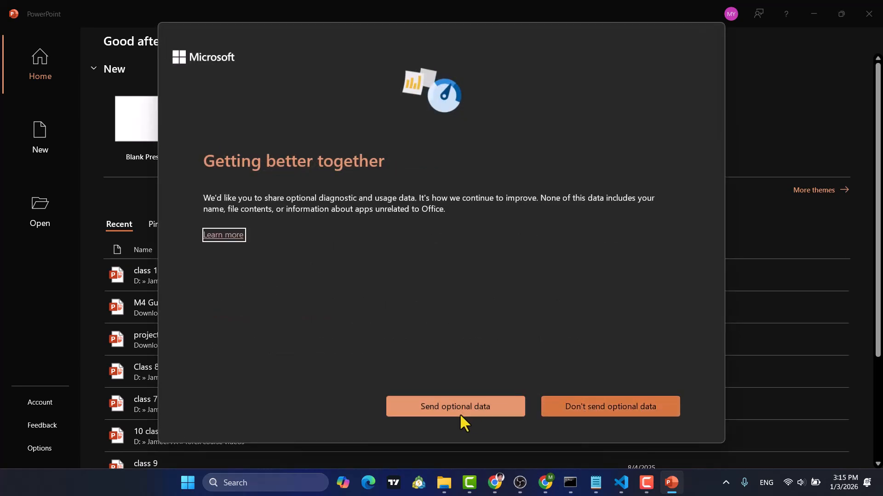
left_click(472, 411)
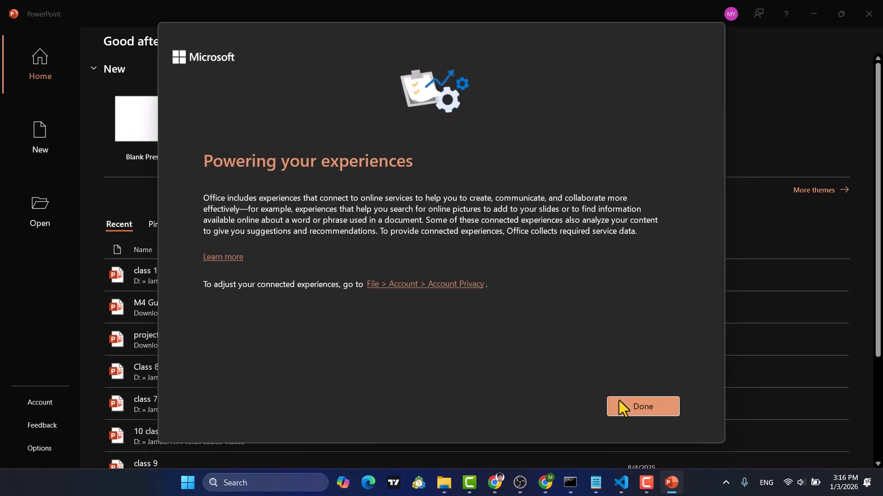
left_click(648, 409)
left_click(516, 260)
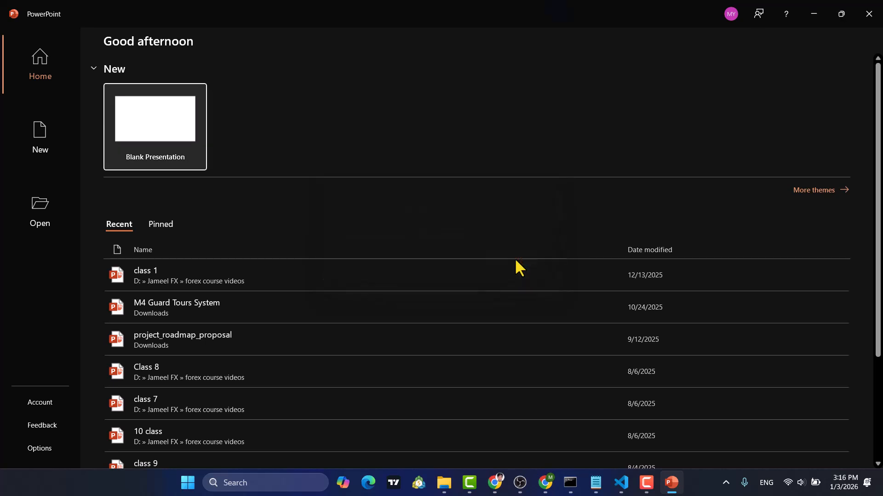
Create a blank presentation in PowerPoint and dismiss the tip about recording video.
left_click(176, 137)
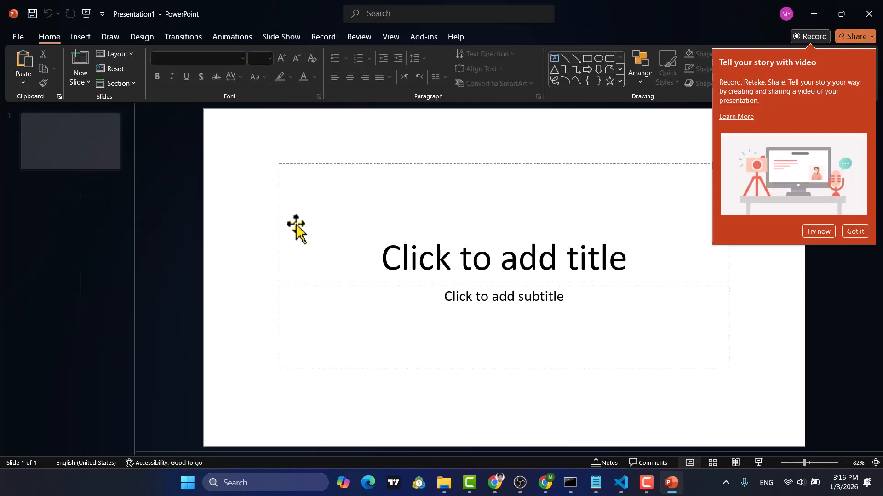
left_click(854, 232)
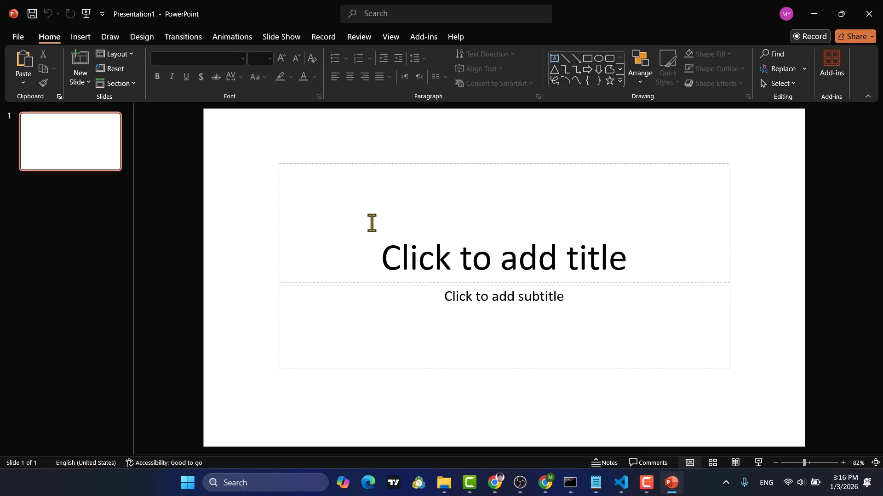
Launch Word and allow winword.exe to connect through the simplewall firewall.
key("super")
type("word")
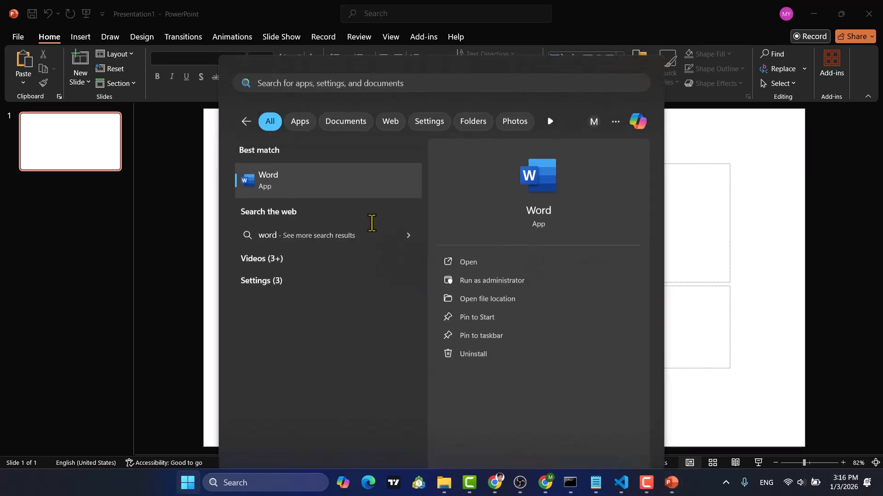
key("Return")
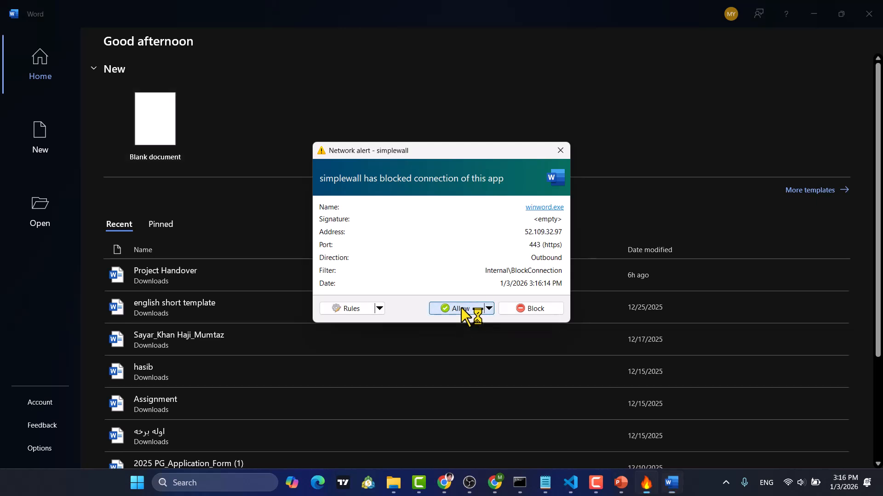
left_click(461, 308)
Create a blank document in Word and accept the system setting as the Office theme.
left_click(156, 132)
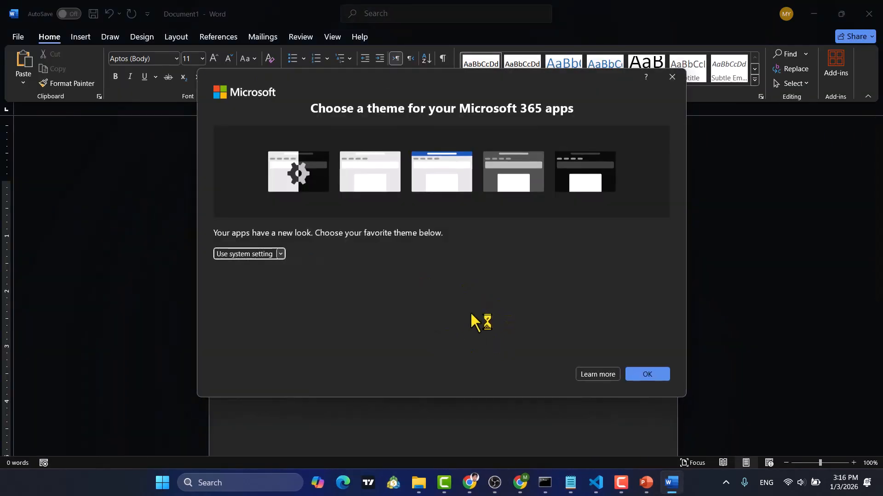
left_click(652, 378)
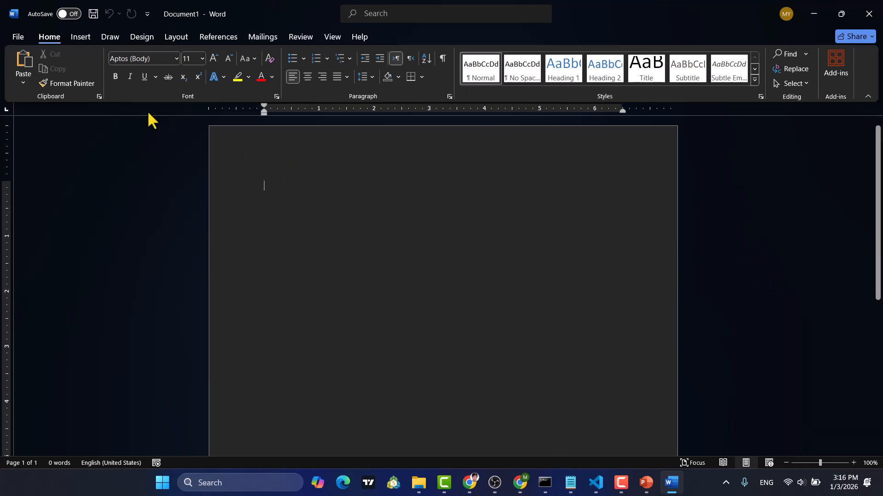
left_click(18, 37)
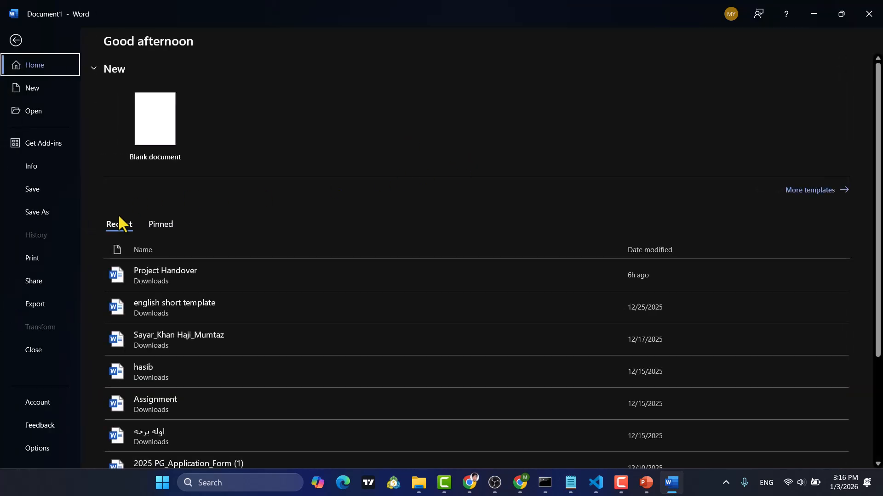
left_click(56, 404)
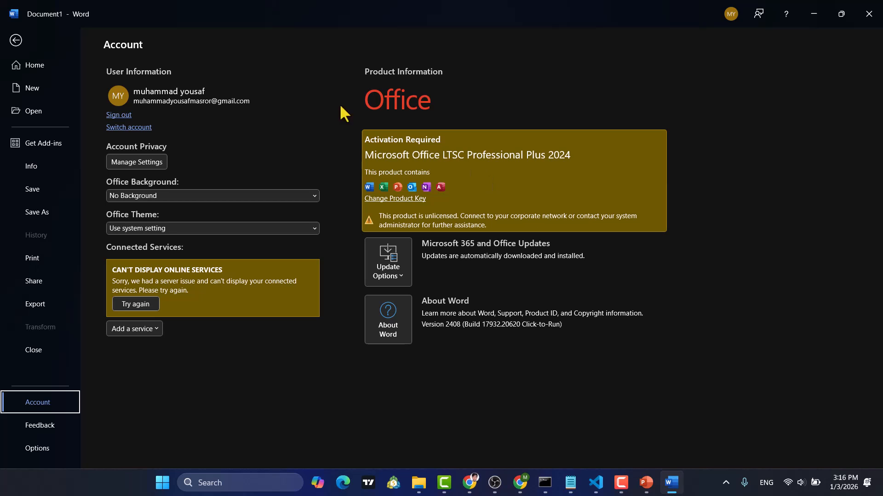
left_click(15, 40)
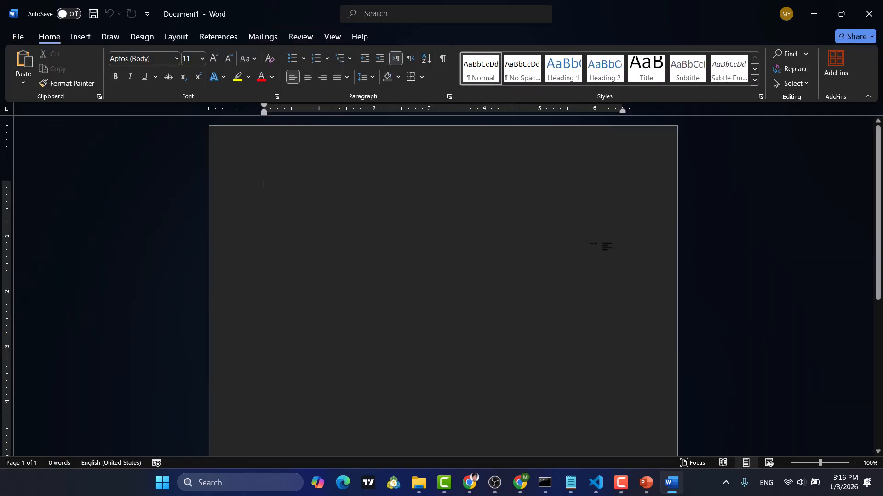